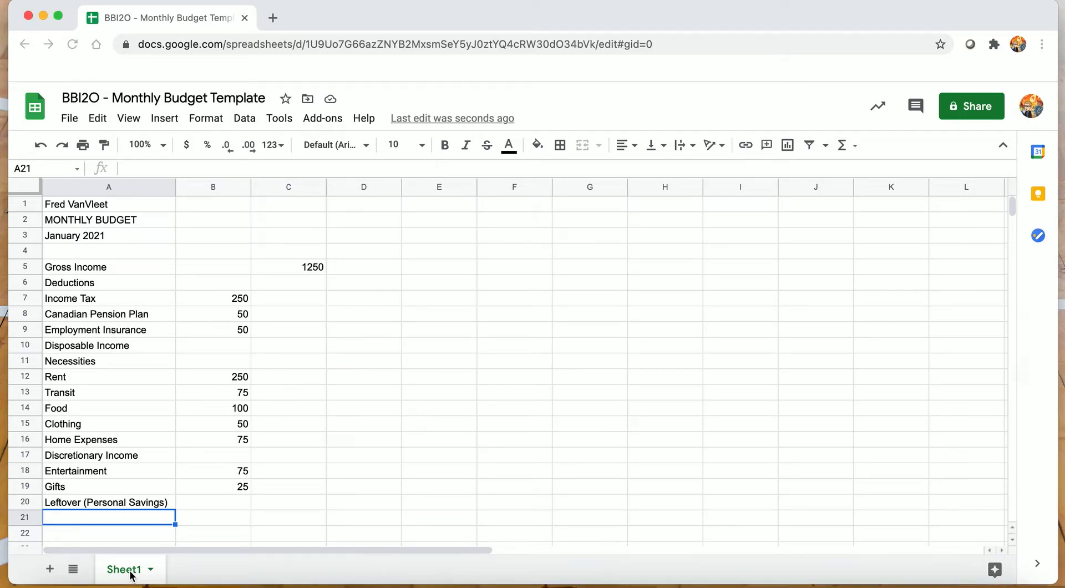
# Step: Rename the Sheet1 tab as January 2021
pyautogui.doubleClick(131, 571)
pyautogui.write('J')
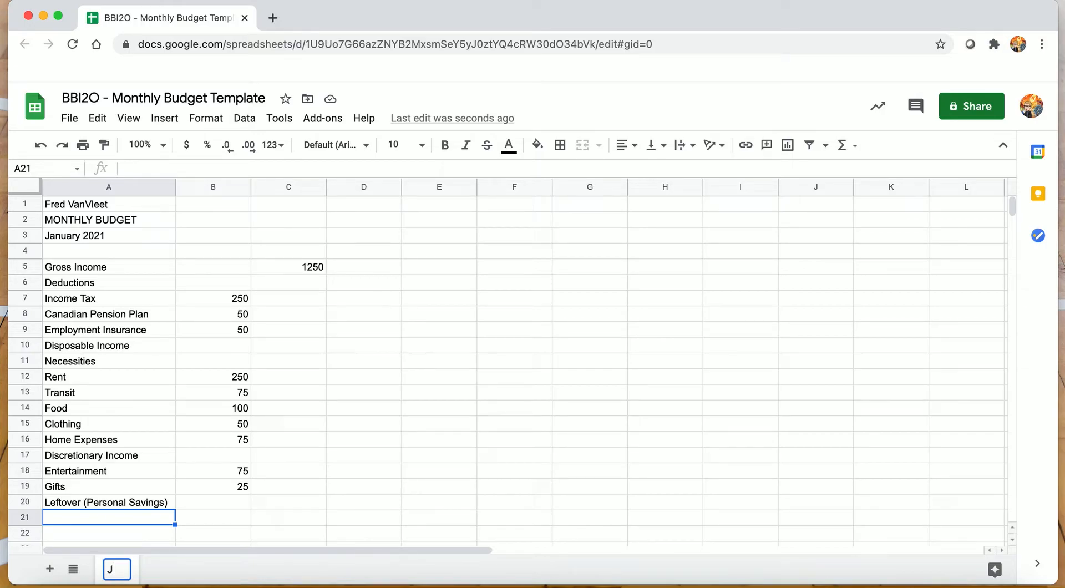
pyautogui.write('anauary')
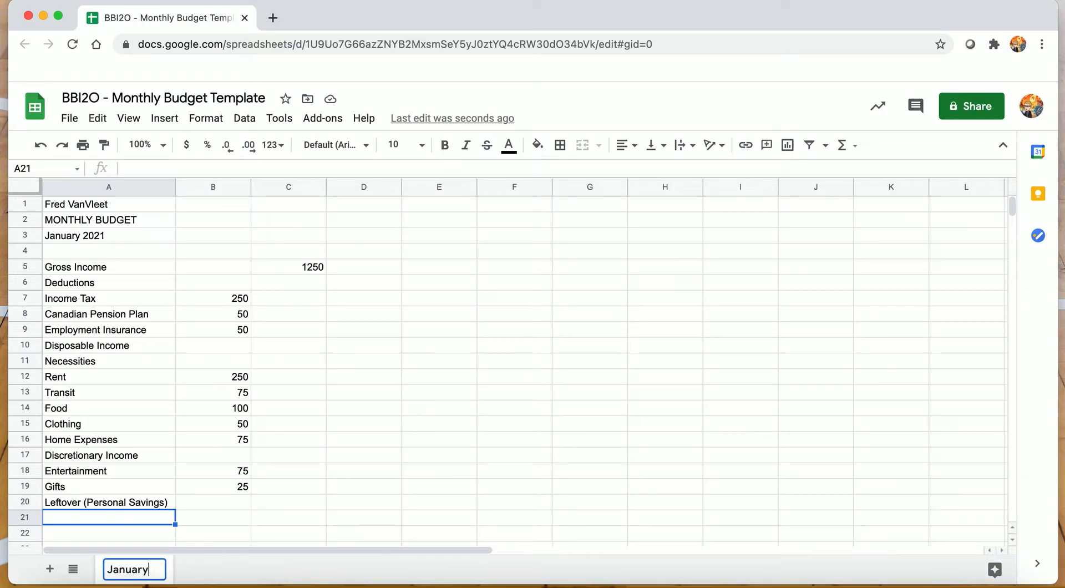
pyautogui.write(' 2021')
pyautogui.press('Return')
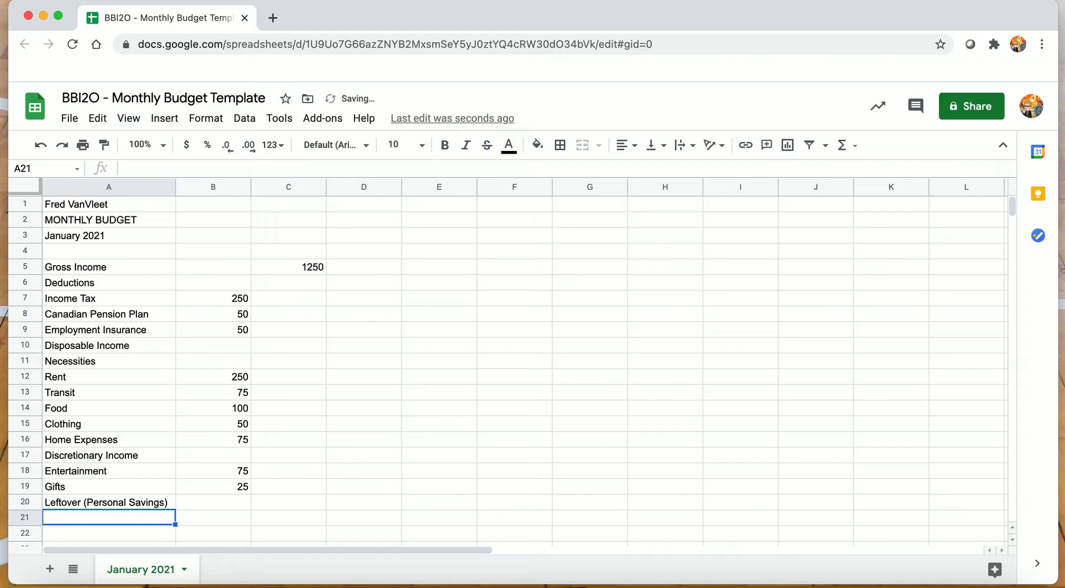
pyautogui.click(86, 209)
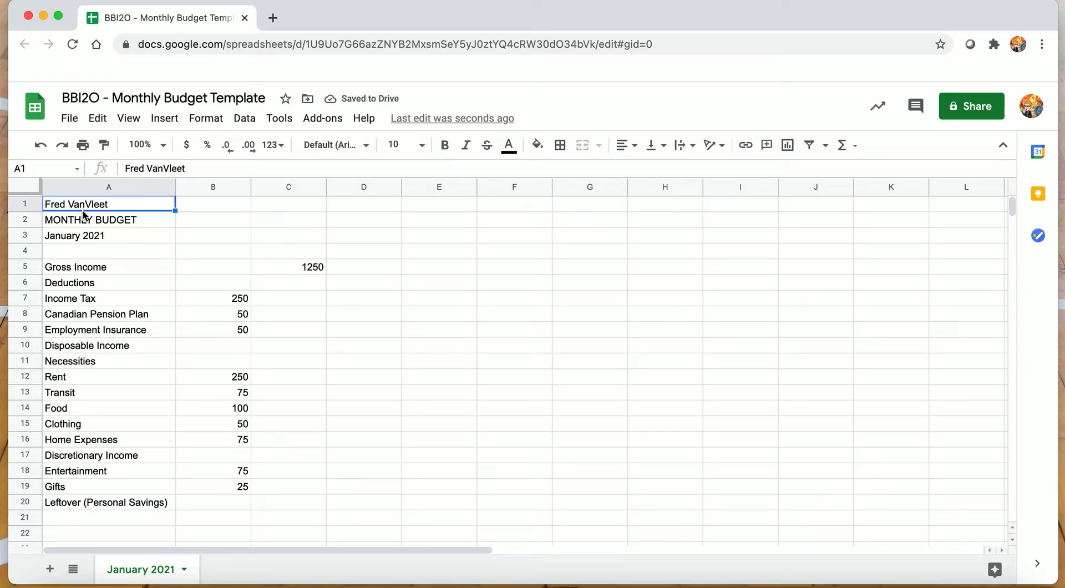
pyautogui.click(86, 222)
pyautogui.click(78, 232)
pyautogui.click(78, 268)
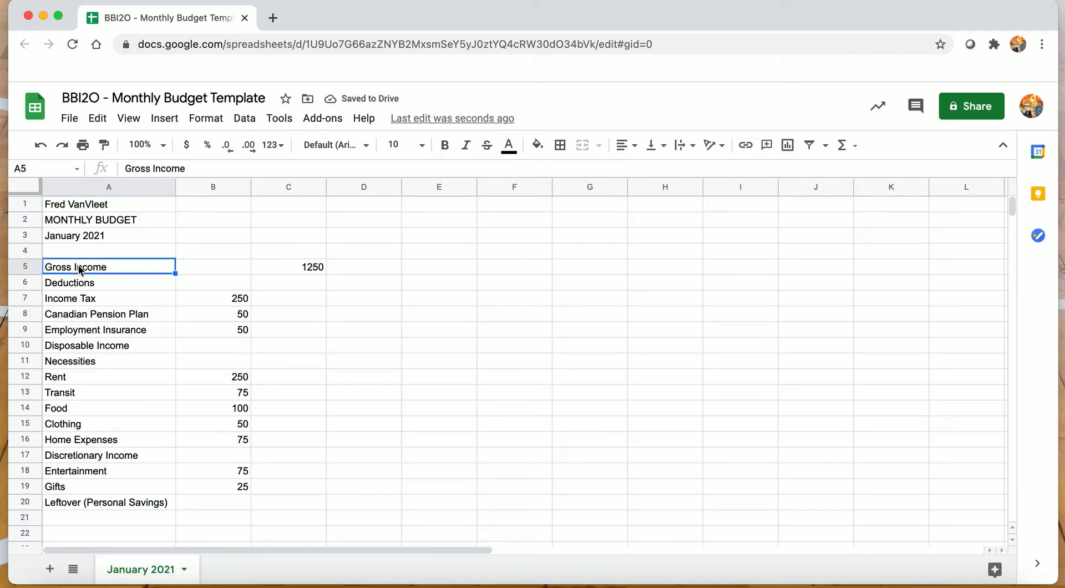
pyautogui.click(74, 283)
pyautogui.moveTo(215, 298); pyautogui.dragTo(214, 330)
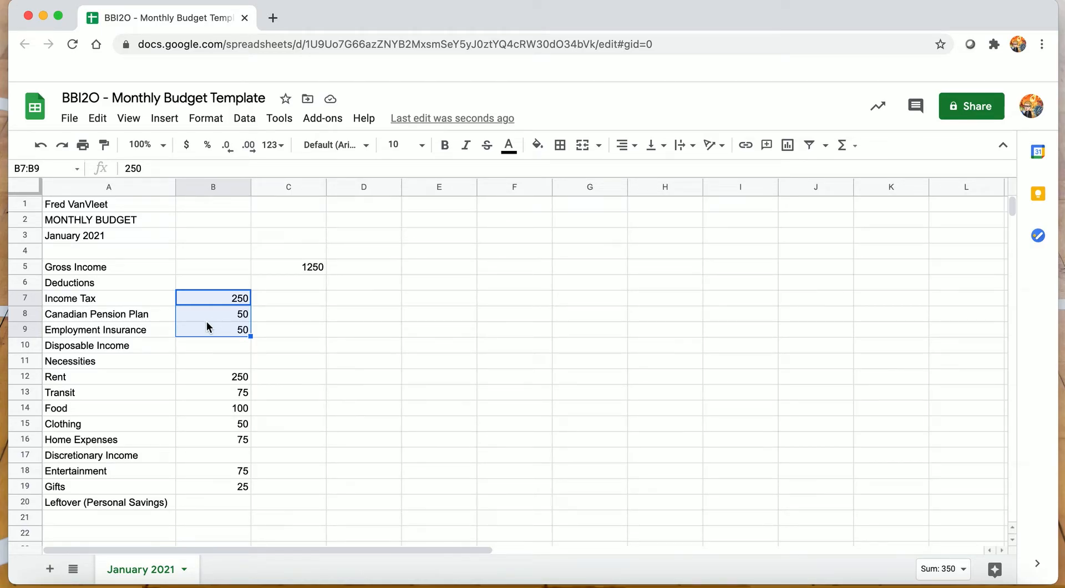
# Step: Total the three deduction amounts B7:B9 with a SUM formula in C6, beside Deductions
pyautogui.click(281, 283)
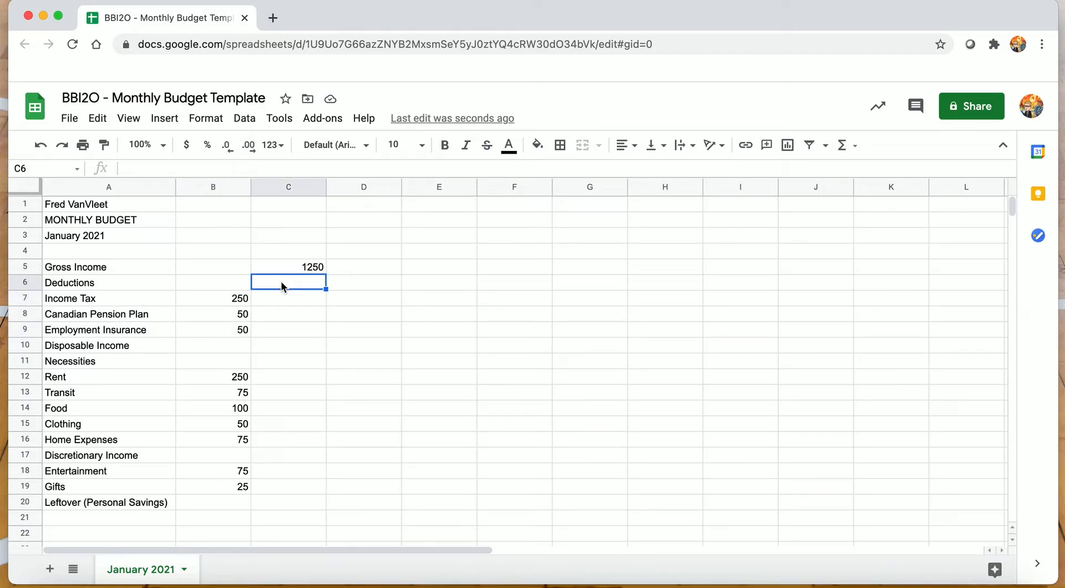
pyautogui.write('=')
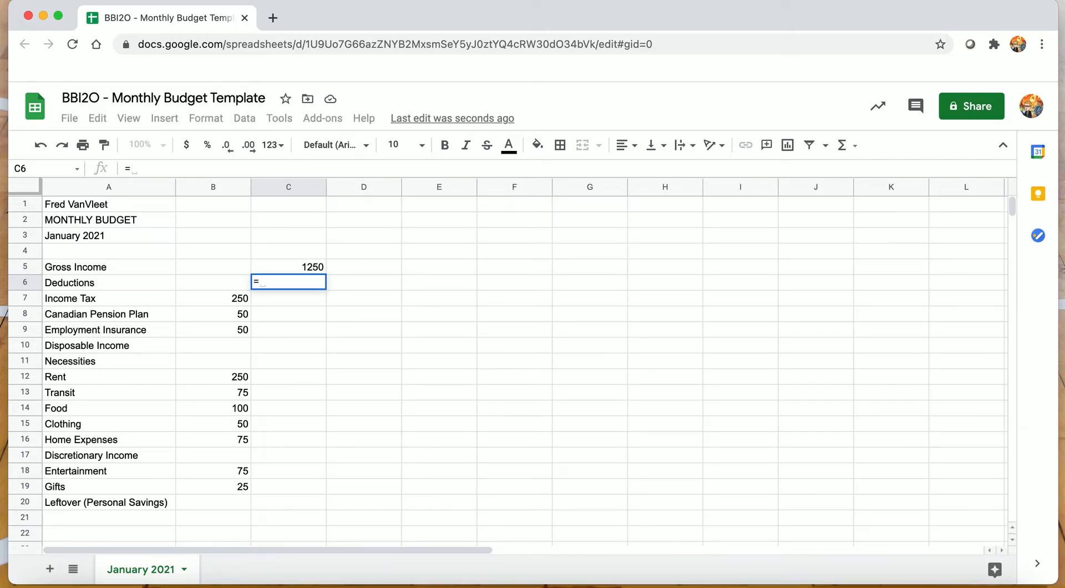
pyautogui.write('SUM(')
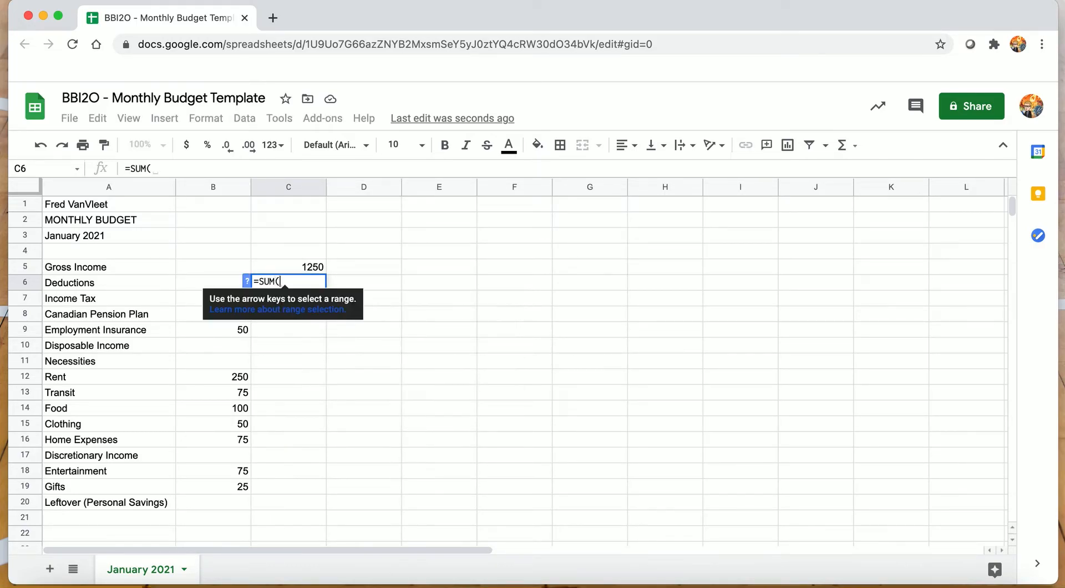
pyautogui.moveTo(216, 300); pyautogui.dragTo(217, 332)
pyautogui.press('Return')
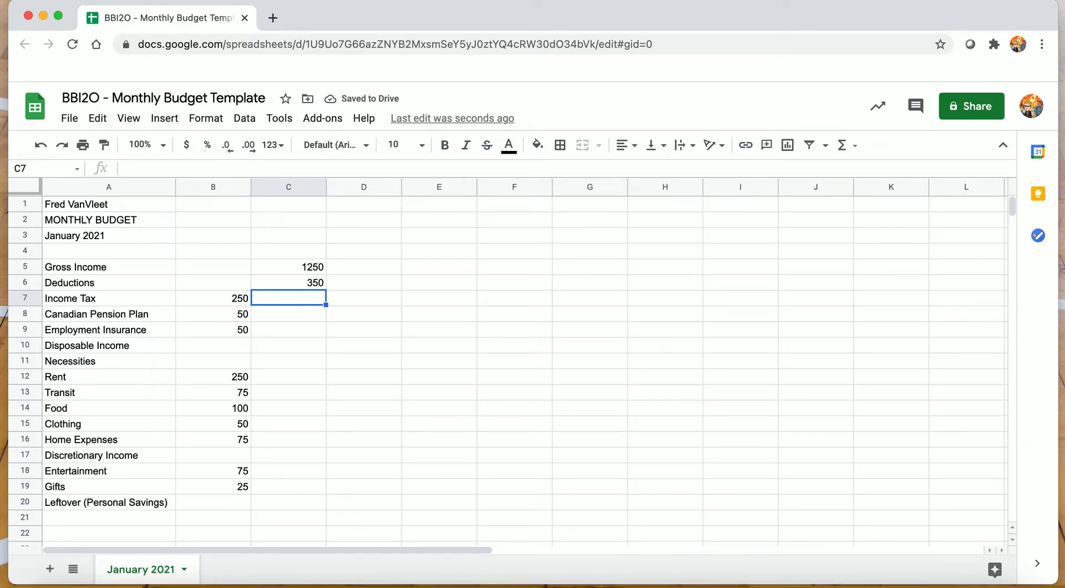
# Step: Calculate Disposable Income in C10 by subtracting Deductions from Gross Income with the formula =C5-C6
pyautogui.press('Down')
pyautogui.press('Down')
pyautogui.press('Down')
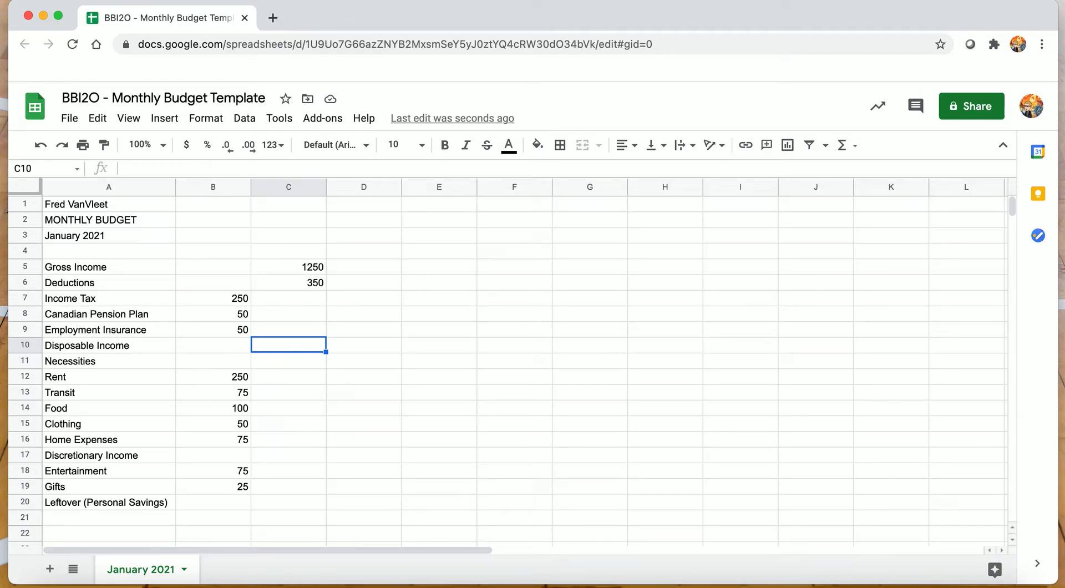
pyautogui.write('=')
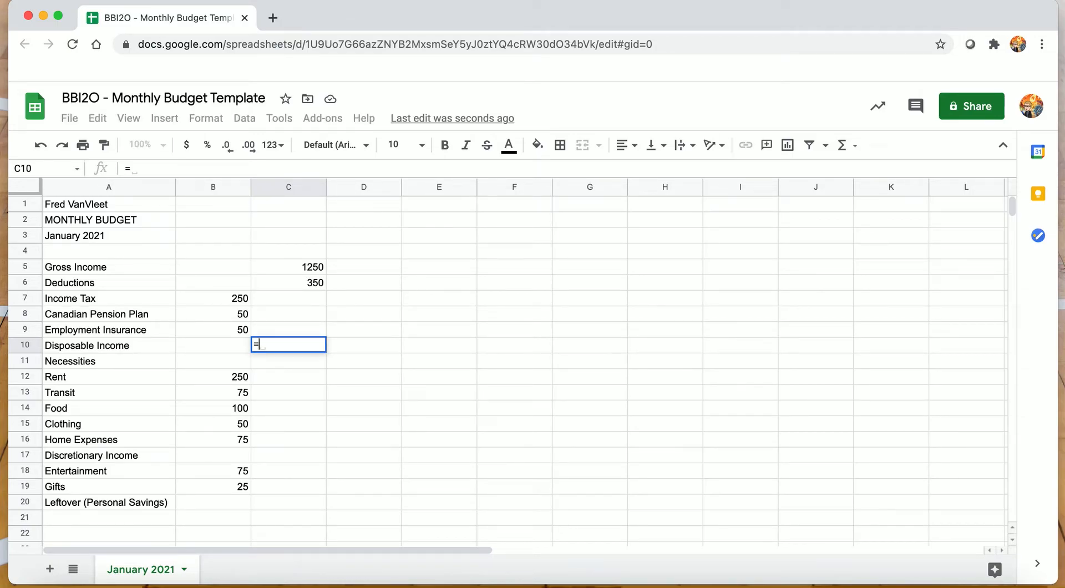
pyautogui.click(278, 268)
pyautogui.write('-')
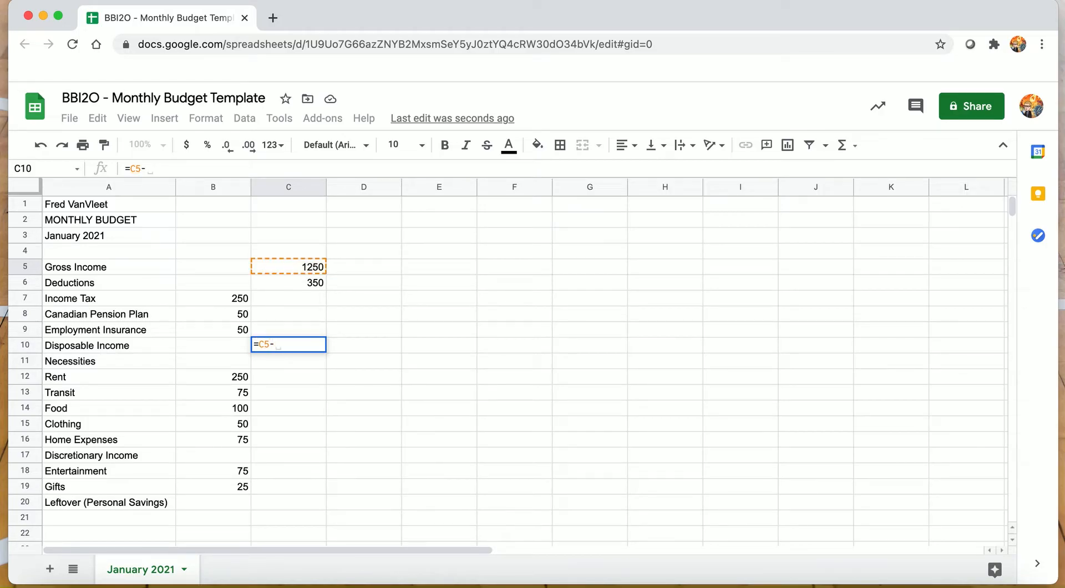
pyautogui.click(298, 281)
pyautogui.press('Return')
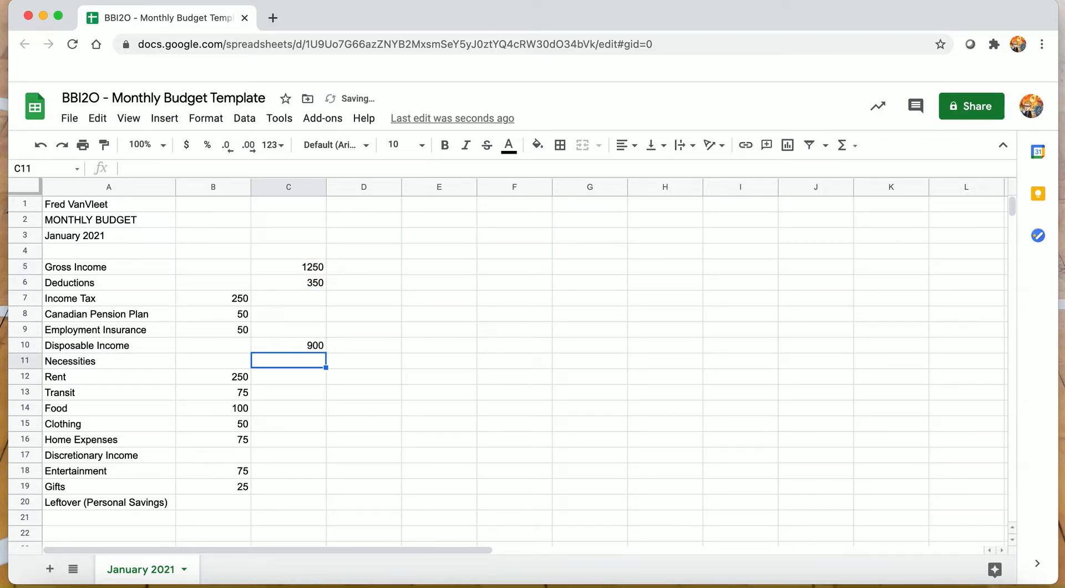
# Step: Test the formulas by setting the Canadian Pension Plan amount in B8 to 100, and restore it to 50
pyautogui.click(231, 315)
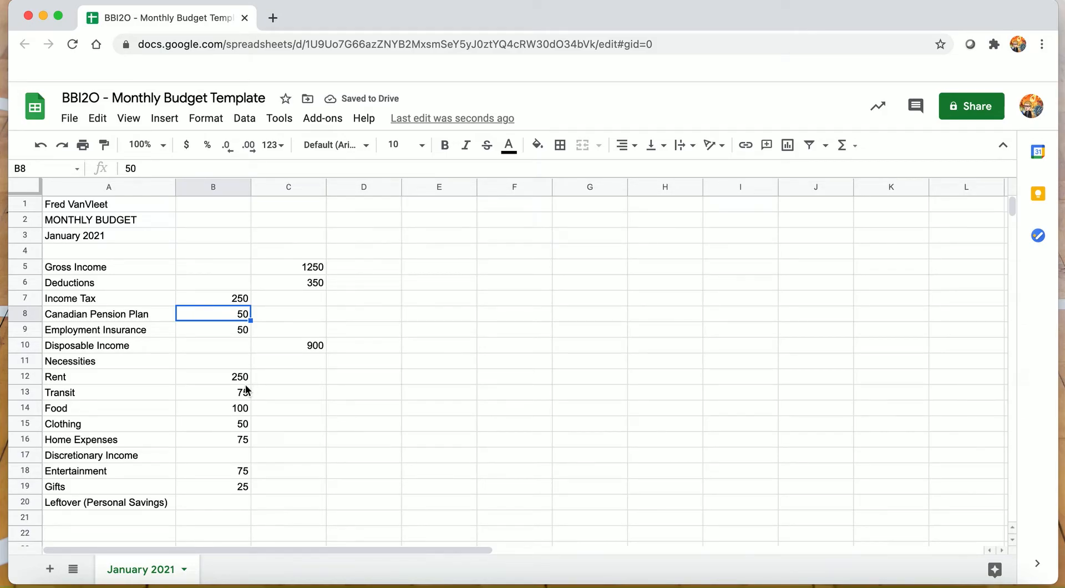
pyautogui.write('100')
pyautogui.press('Return')
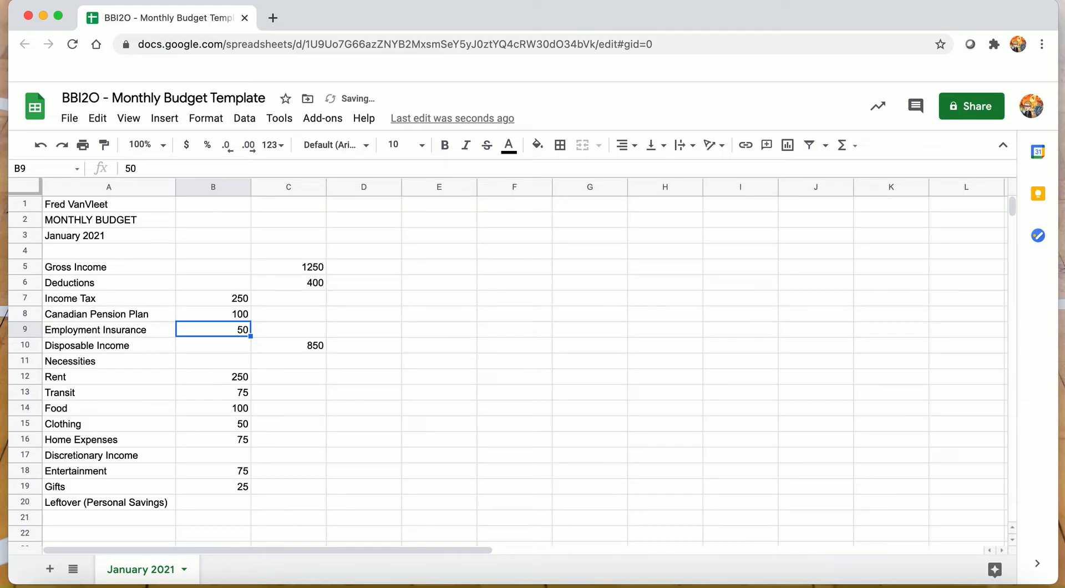
pyautogui.press('Up')
pyautogui.write('50')
pyautogui.press('Return')
# Step: Add a bottom border to cell C9, directly above the Disposable Income amount
pyautogui.click(309, 333)
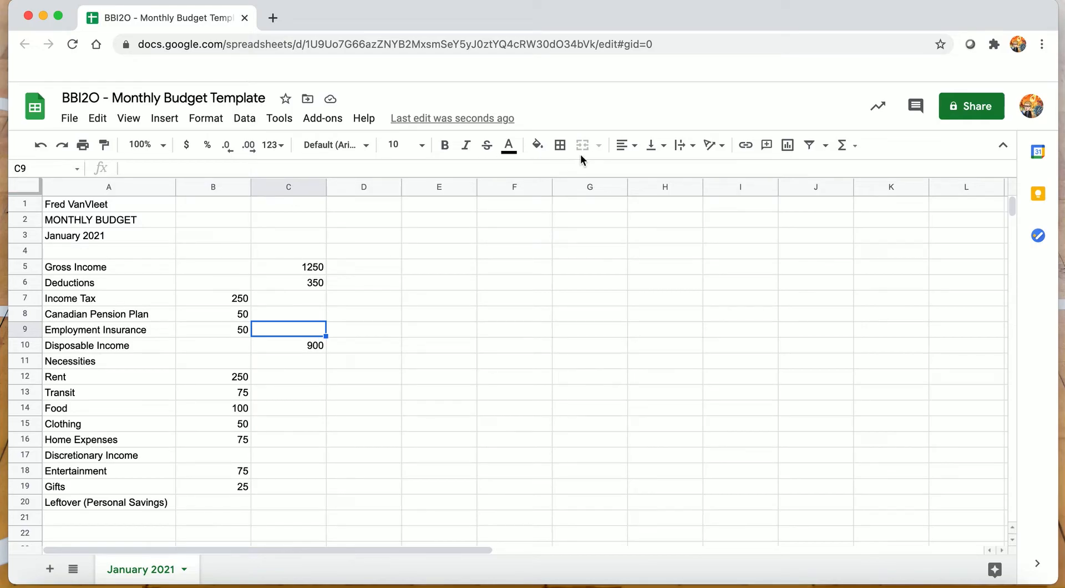
pyautogui.click(566, 147)
pyautogui.click(626, 197)
pyautogui.click(574, 344)
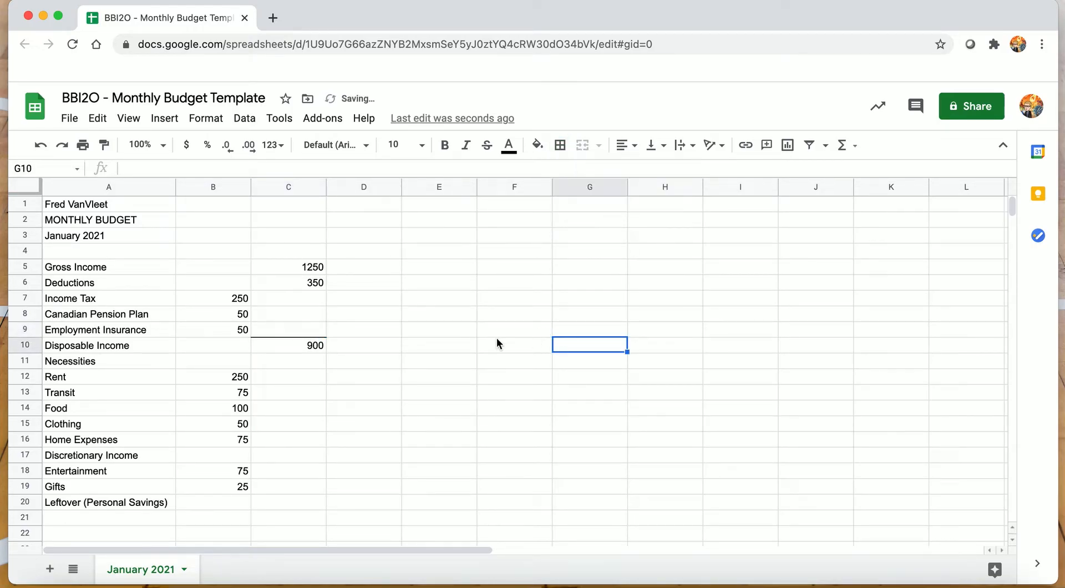
pyautogui.click(284, 334)
pyautogui.click(281, 347)
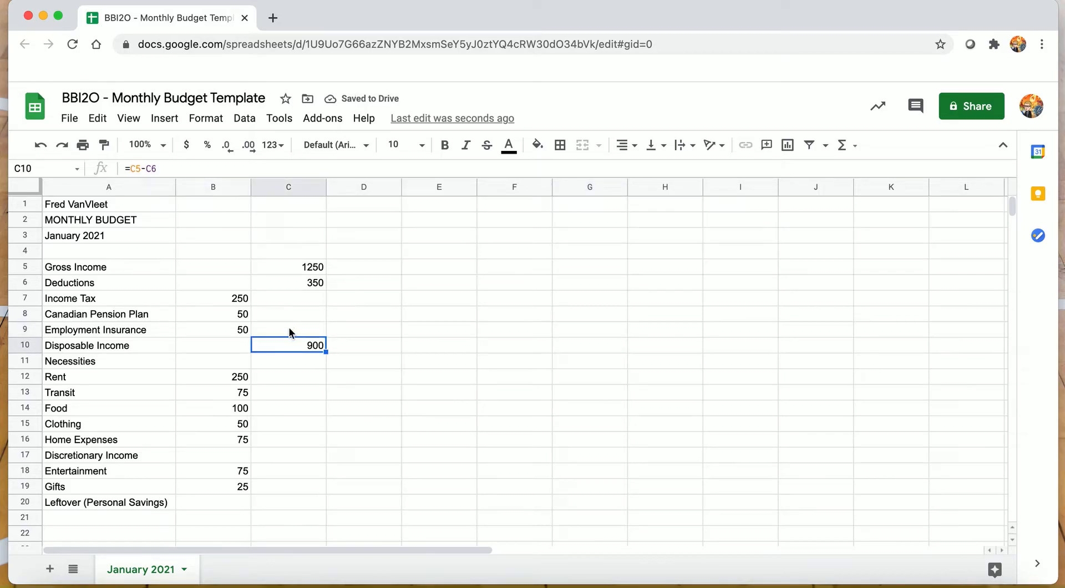
pyautogui.click(289, 330)
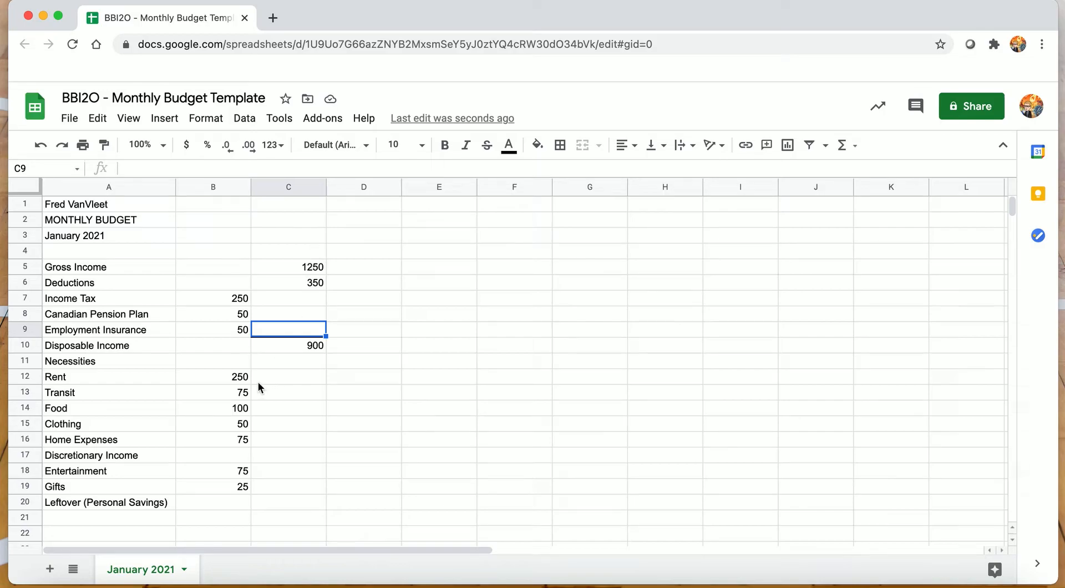
pyautogui.click(137, 373)
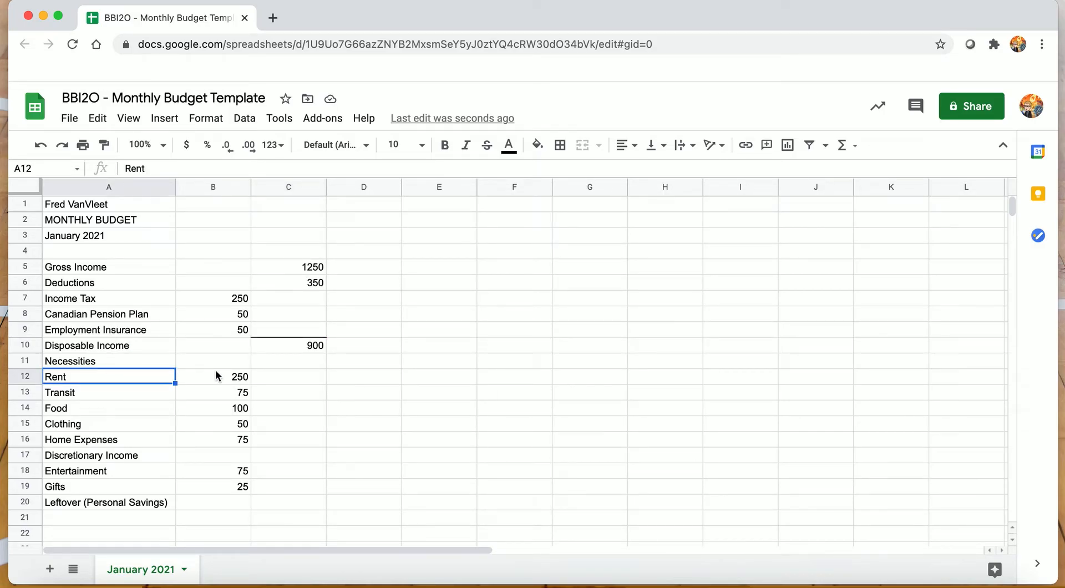
# Step: Total the necessities from Rent to Home Expenses in C11 with the formula =SUM(B12:B16)
pyautogui.click(283, 365)
pyautogui.write('=sum')
pyautogui.press('Tab')
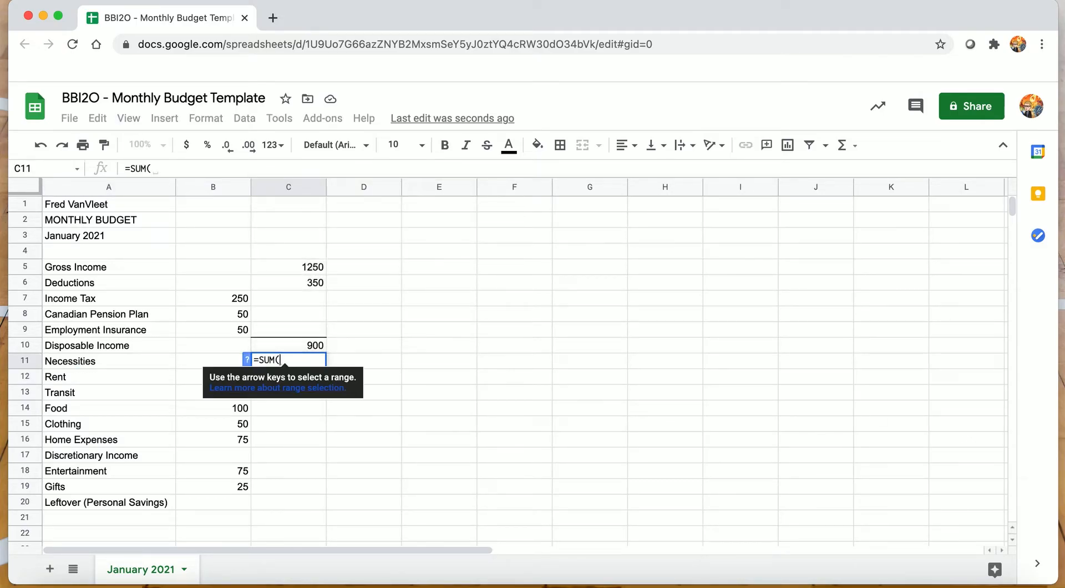
pyautogui.moveTo(185, 374); pyautogui.dragTo(189, 442)
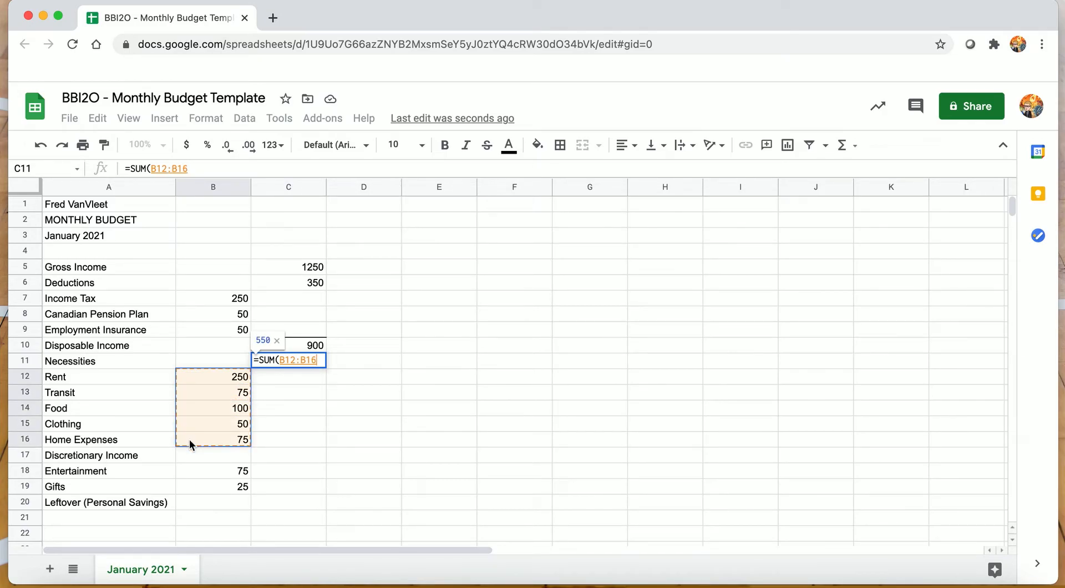
pyautogui.write(')')
pyautogui.press('Return')
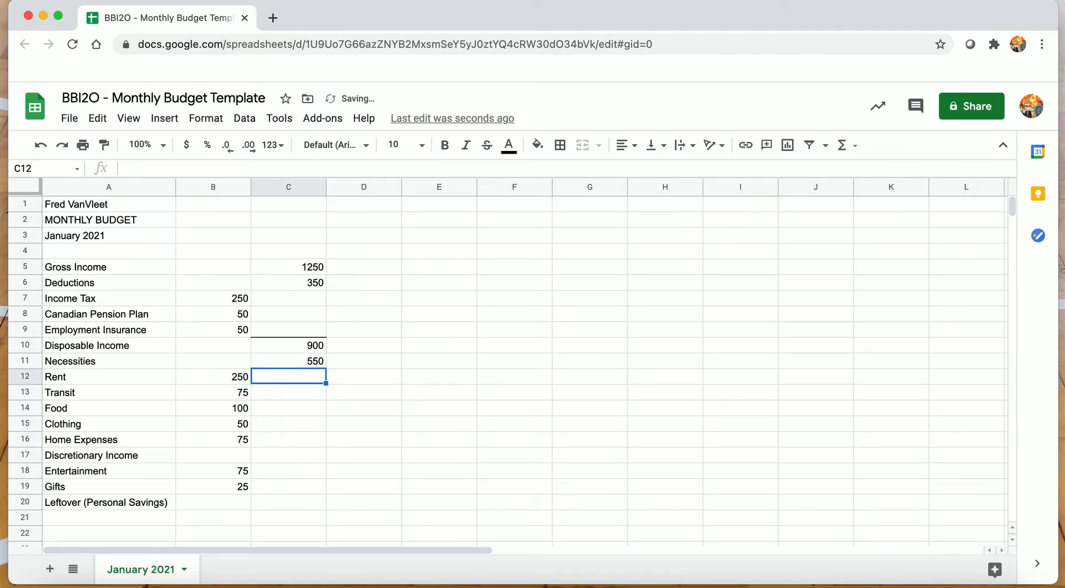
# Step: Calculate Discretionary Income in C17 by subtracting Necessities from Disposable Income with the formula =C10-C11
pyautogui.press('Up')
pyautogui.press('Down')
pyautogui.press('Down')
pyautogui.press('Down')
pyautogui.press('Down')
pyautogui.press('Down')
pyautogui.press('Down')
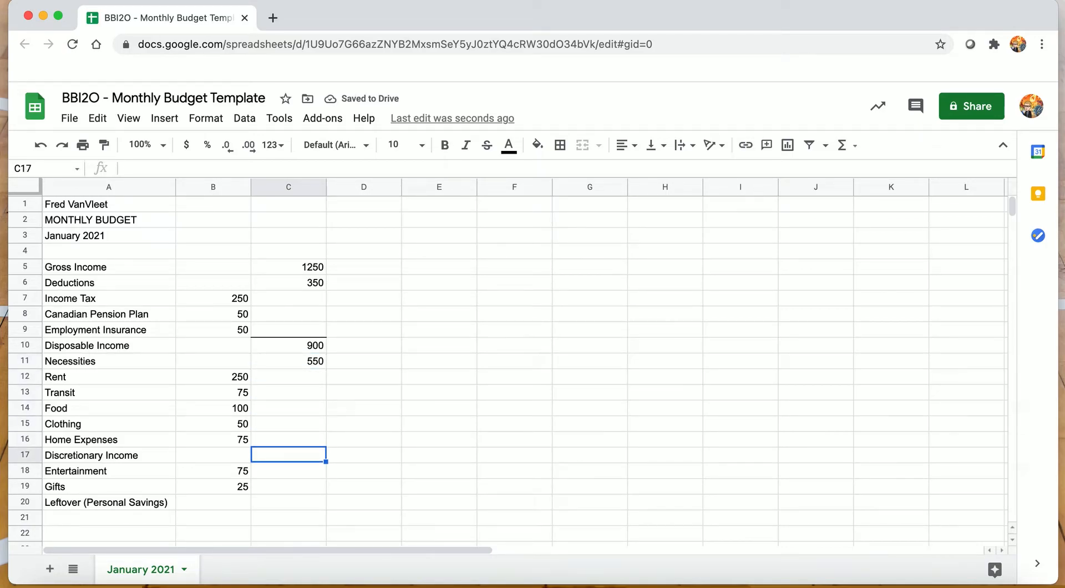
pyautogui.write('=')
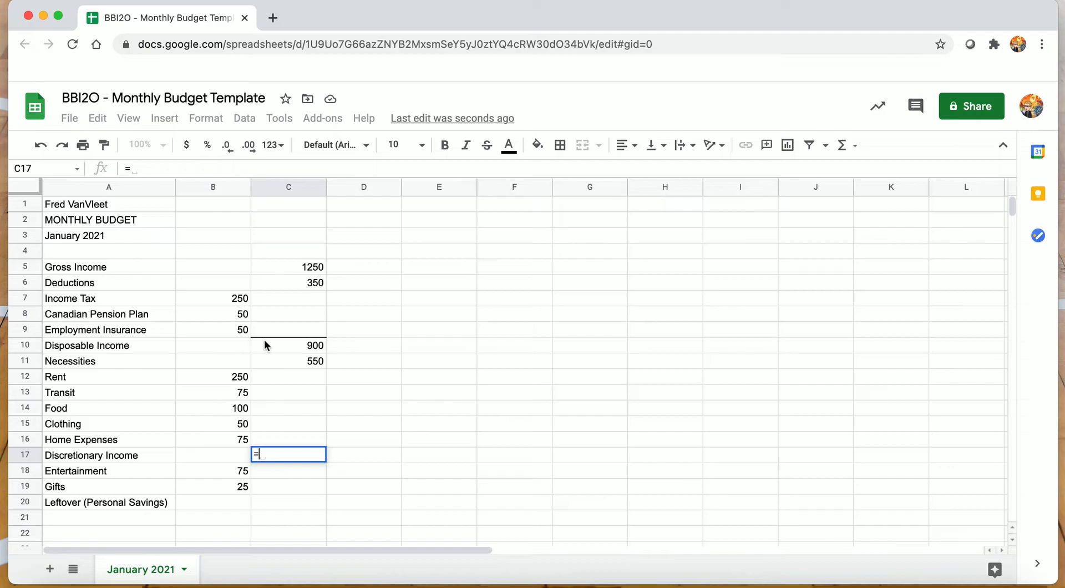
pyautogui.click(281, 346)
pyautogui.write('-')
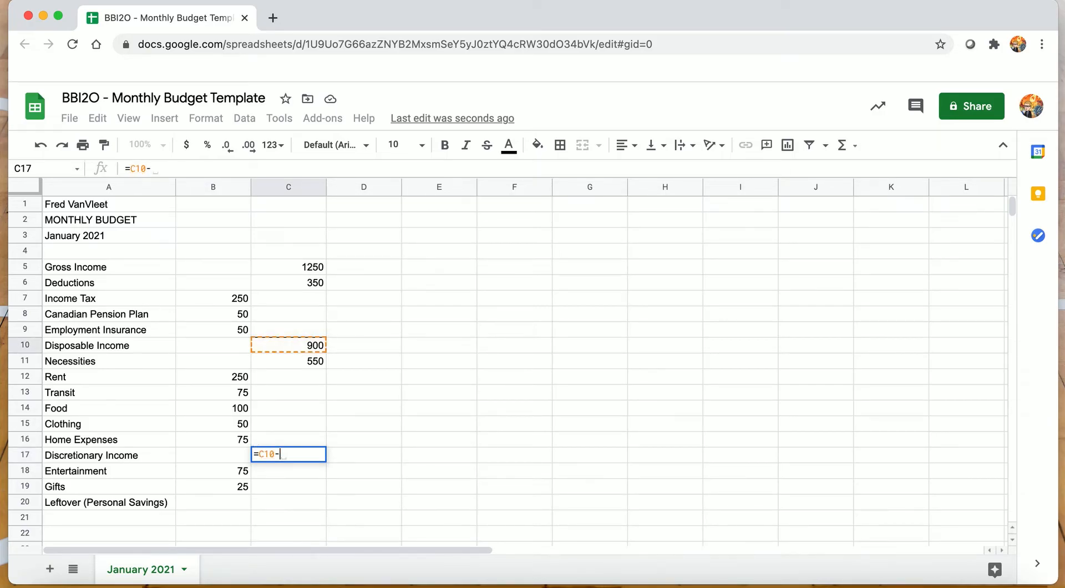
pyautogui.click(277, 359)
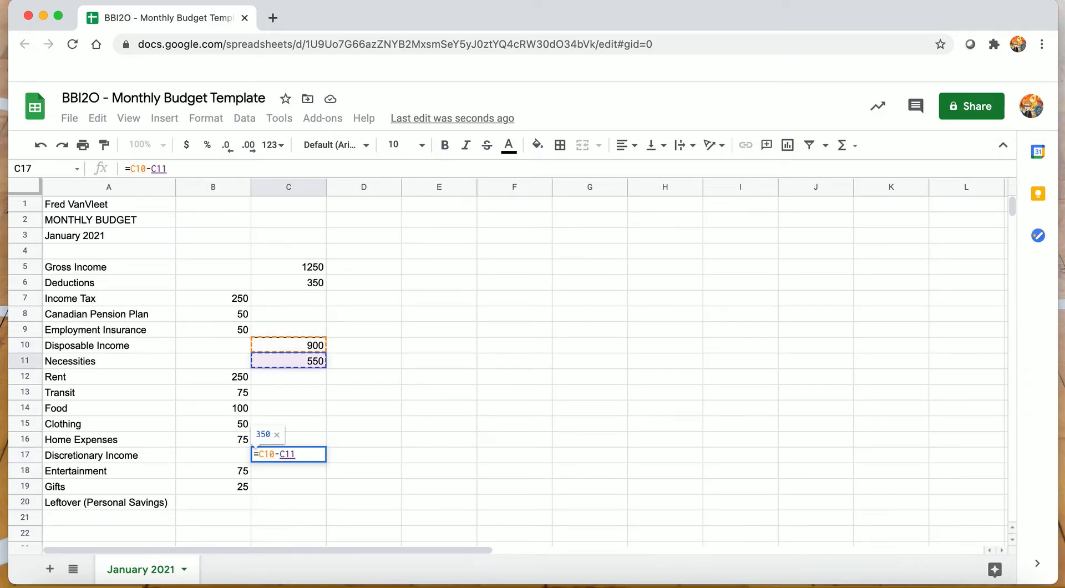
pyautogui.press('Return')
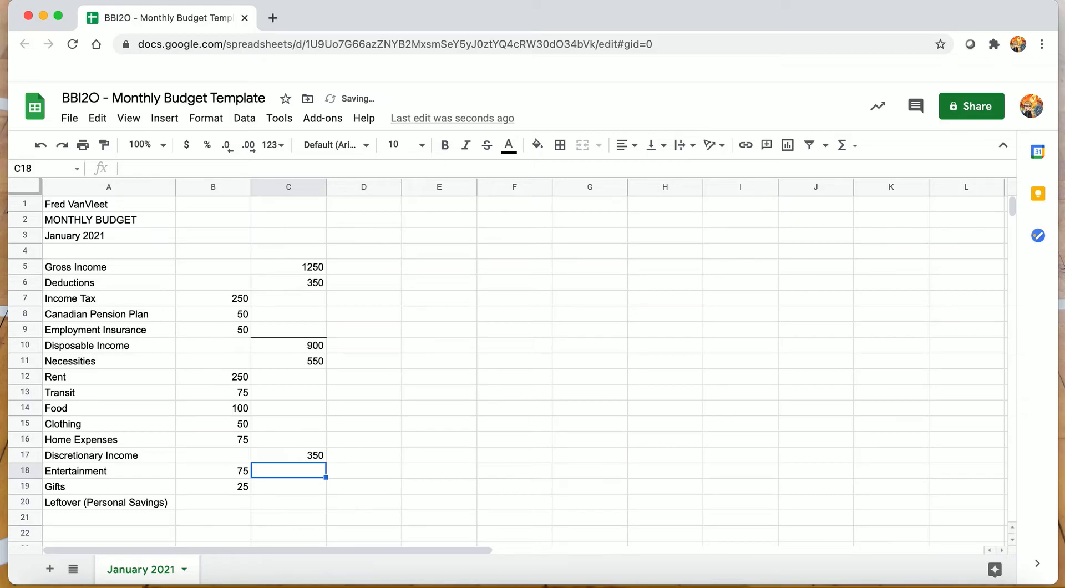
# Step: Calculate Leftover (Personal Savings) in C20 with the formula =C17-SUM(B18:B19)
pyautogui.press('Down')
pyautogui.press('Down')
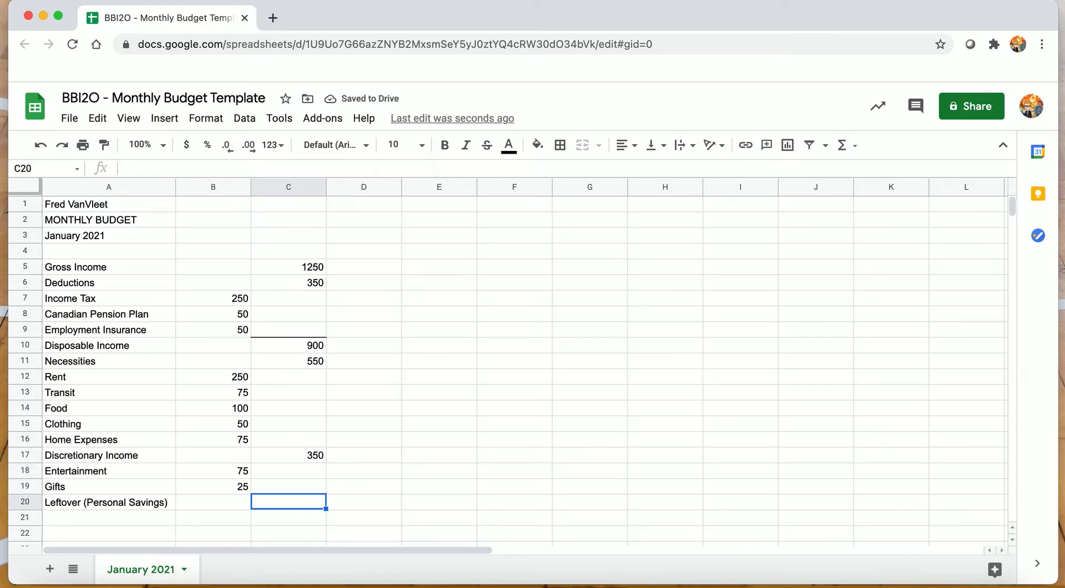
pyautogui.write('=')
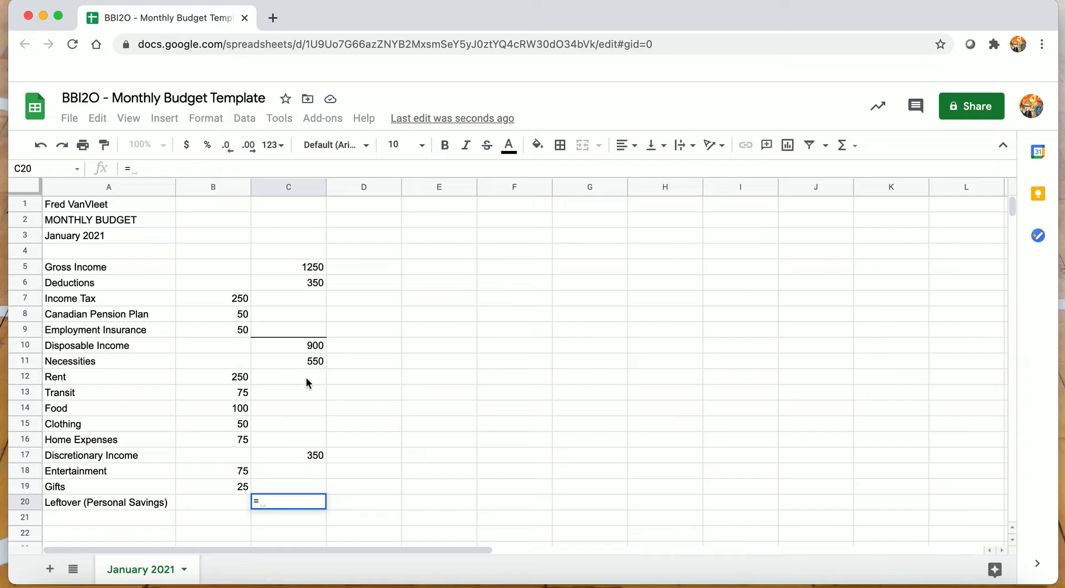
pyautogui.click(301, 454)
pyautogui.write('-SUM(')
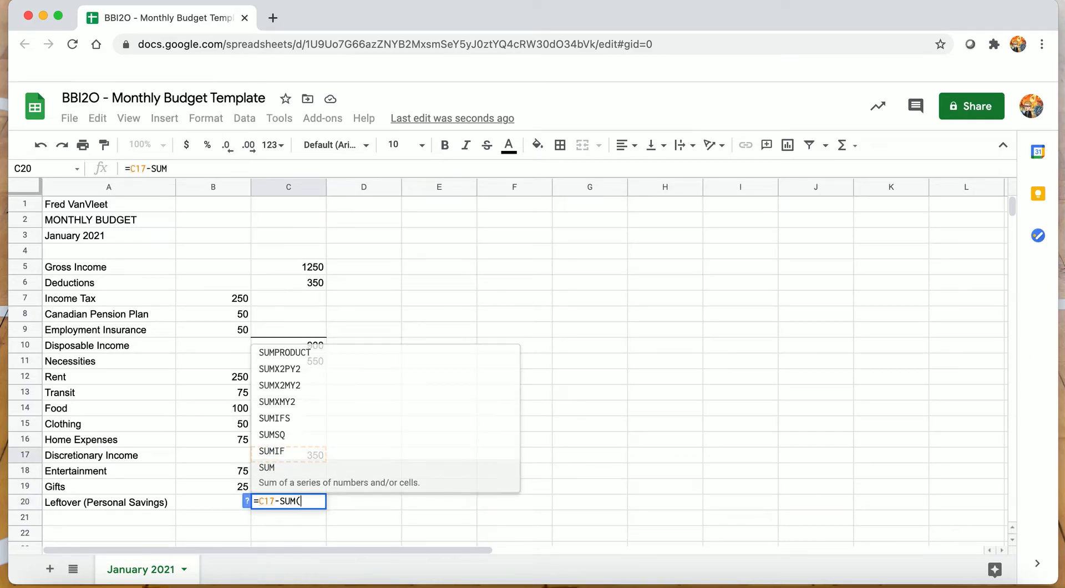
pyautogui.moveTo(228, 471); pyautogui.dragTo(228, 485)
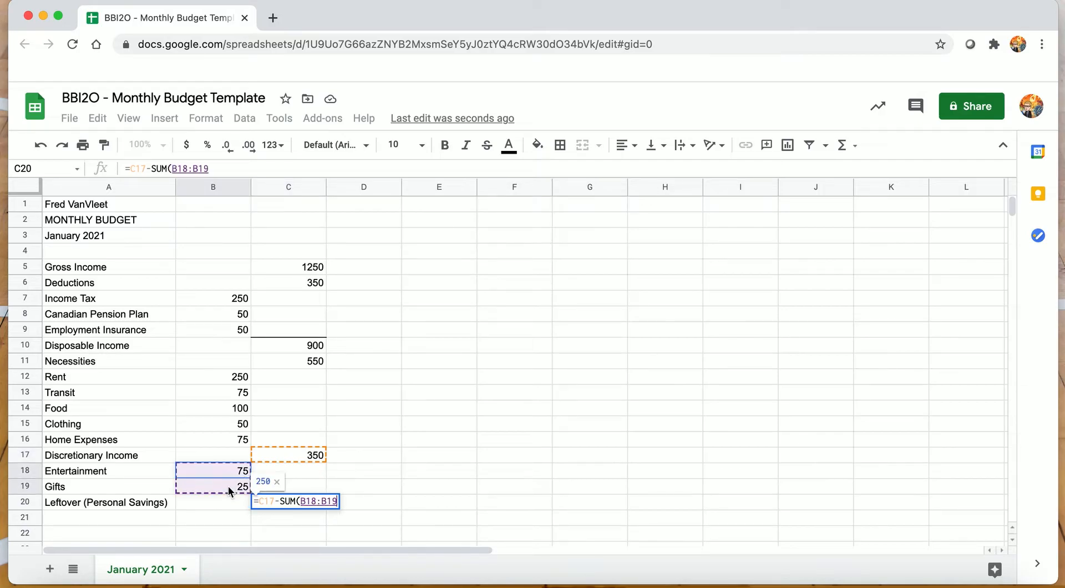
pyautogui.write(')')
pyautogui.press('Return')
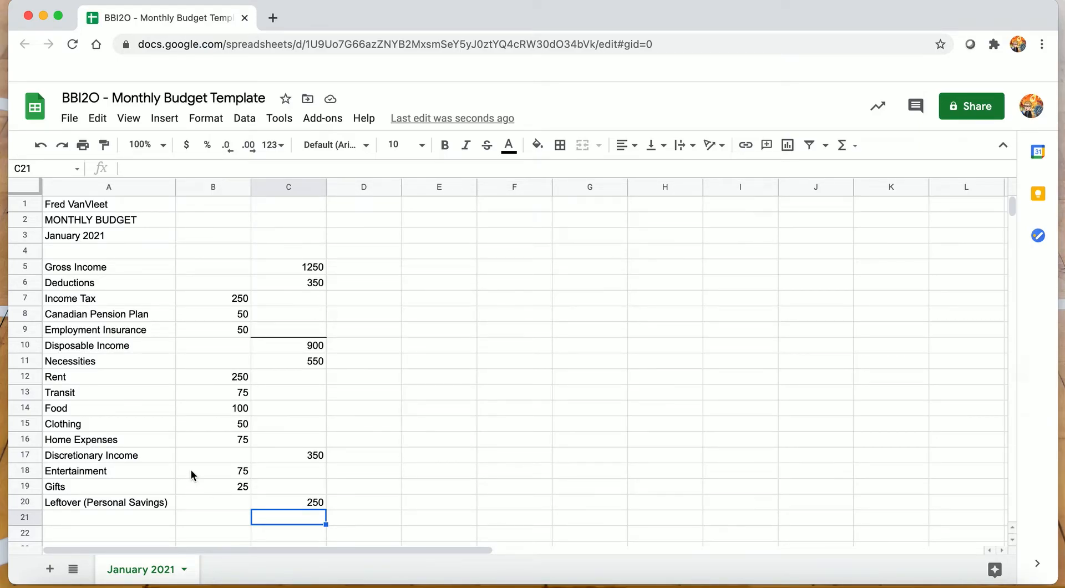
# Step: Add bottom borders to cells C16 and C19, directly above the Discretionary Income and Leftover (Personal Savings) amounts
pyautogui.click(298, 444)
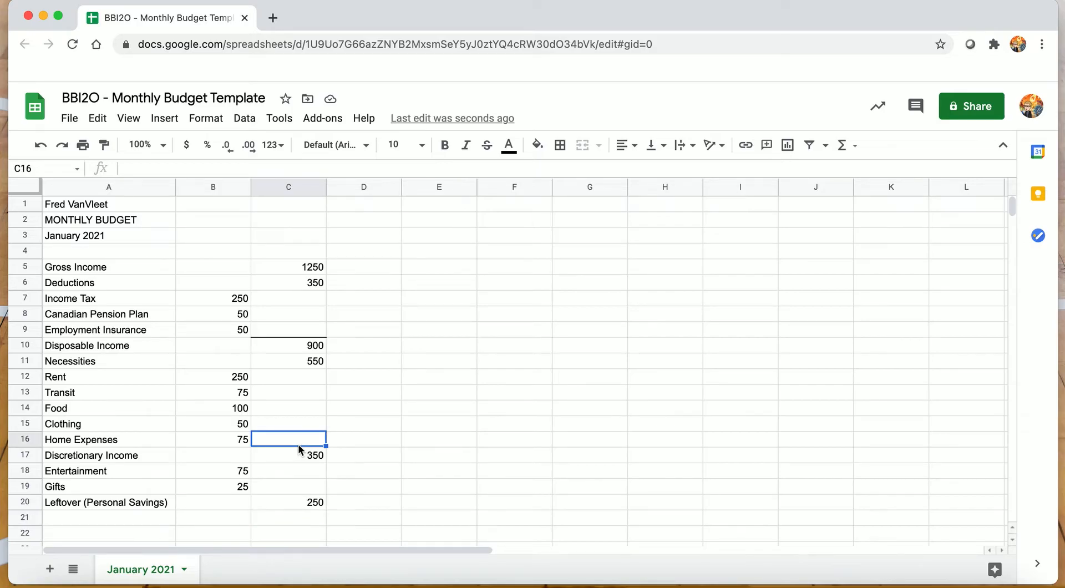
pyautogui.click(562, 145)
pyautogui.click(627, 197)
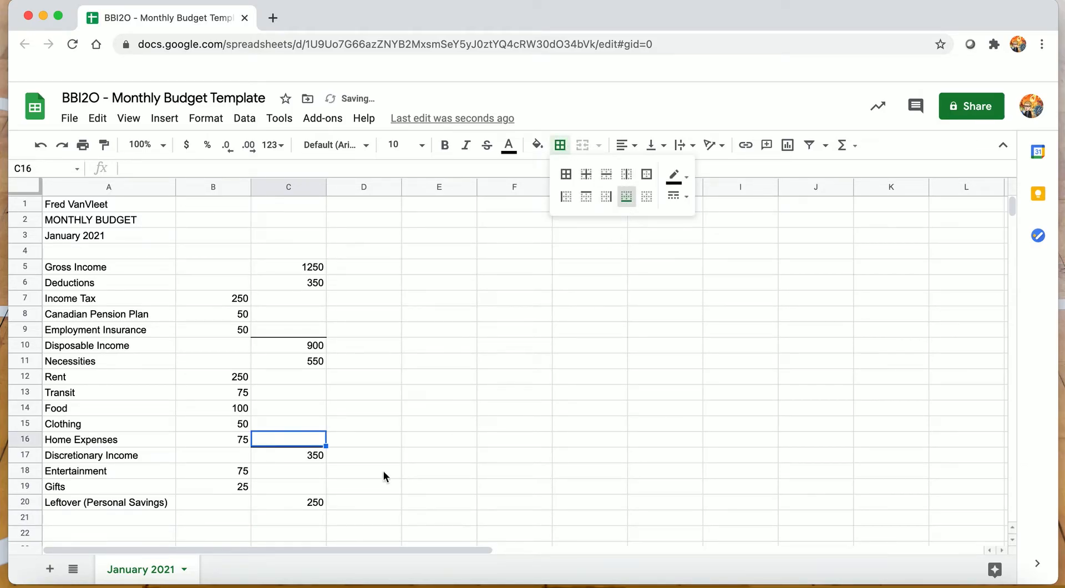
pyautogui.click(314, 486)
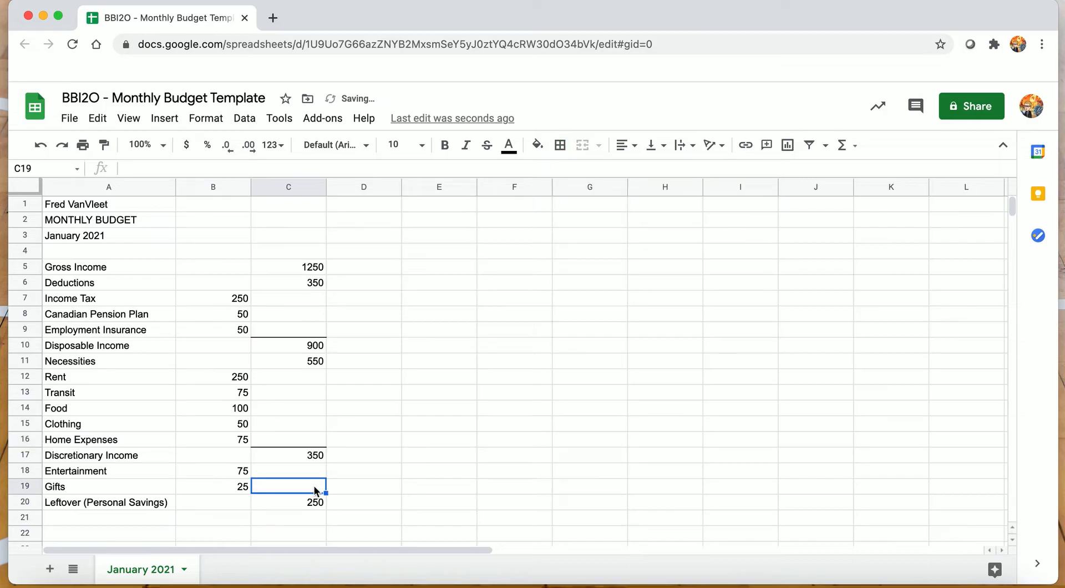
pyautogui.click(562, 145)
pyautogui.click(627, 196)
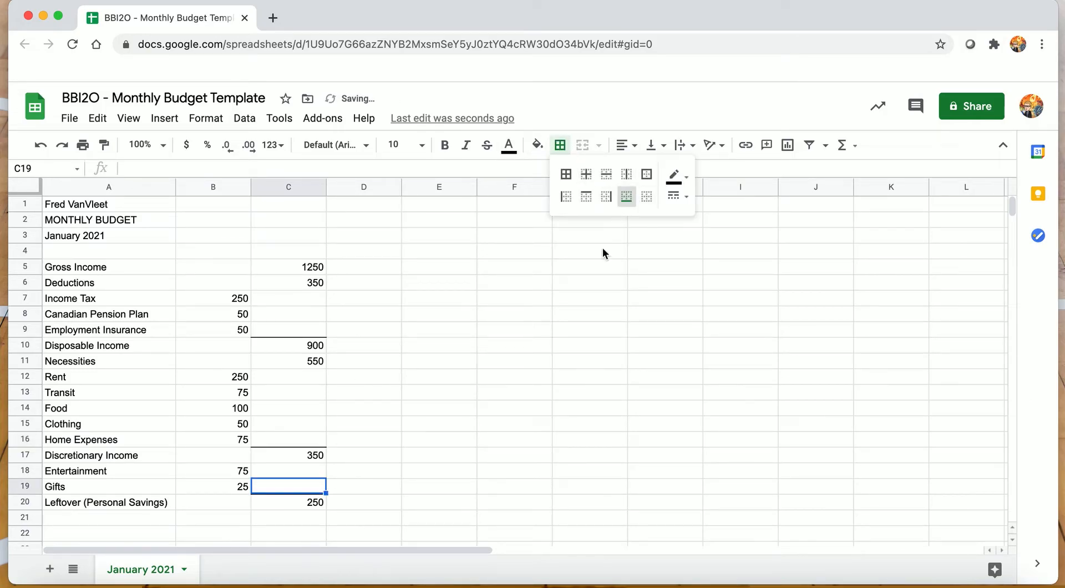
# Step: Add a double-line bottom border to cell C20 under the Leftover (Personal Savings) amount
pyautogui.click(324, 503)
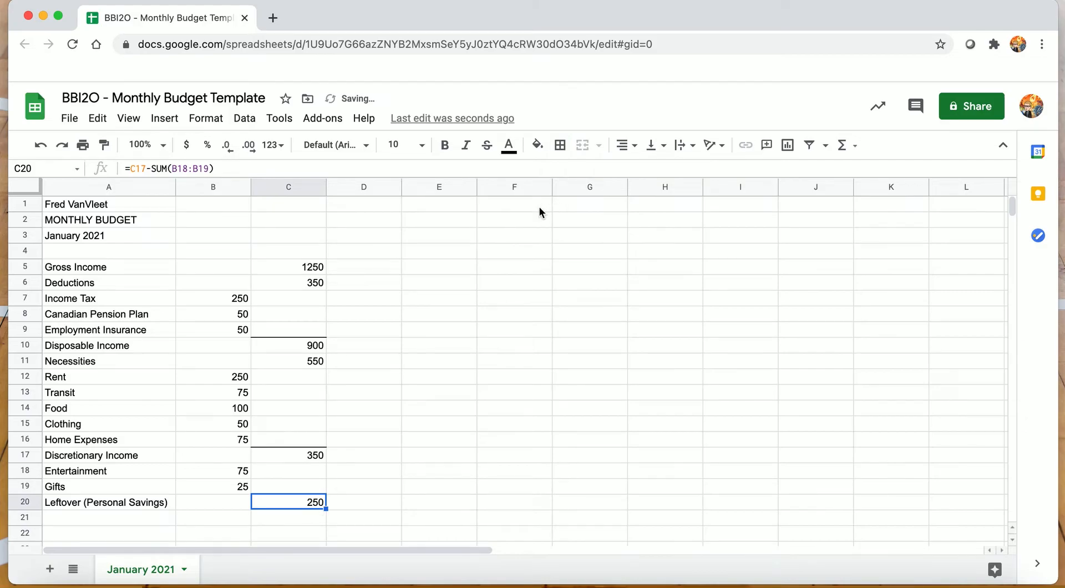
pyautogui.click(560, 147)
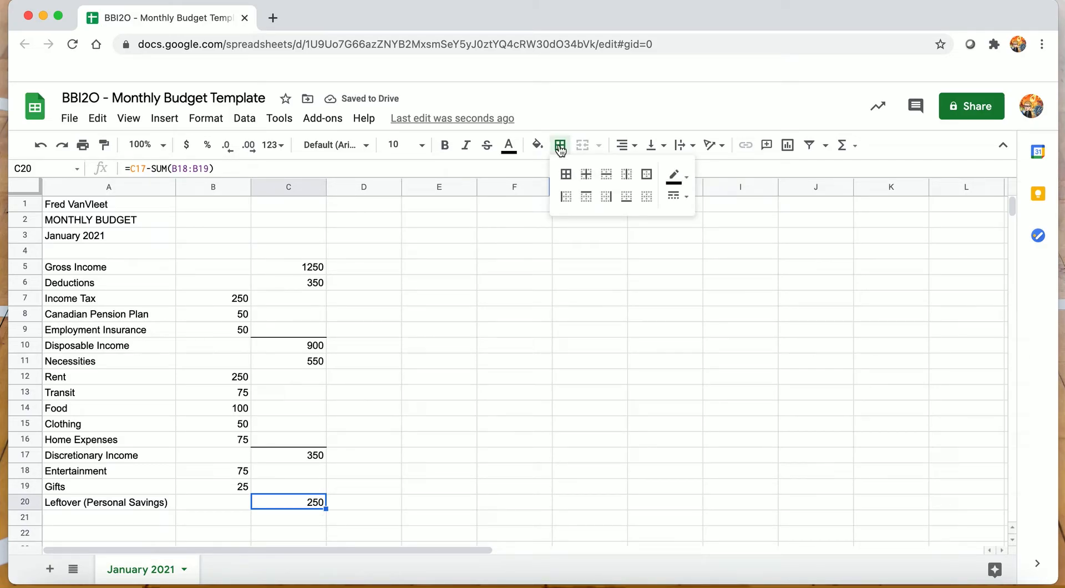
pyautogui.click(687, 201)
pyautogui.click(705, 309)
pyautogui.click(629, 202)
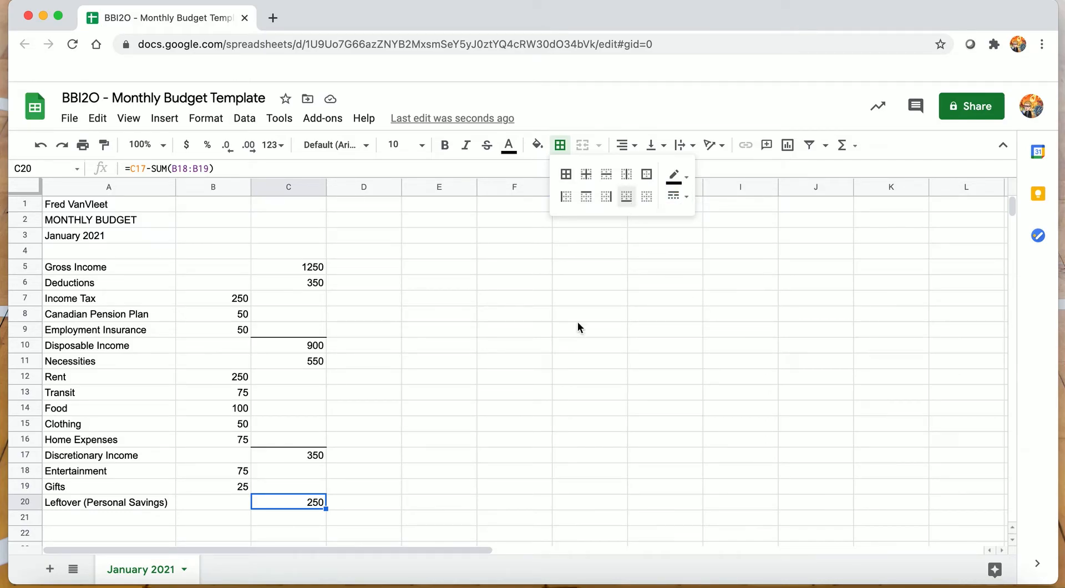
pyautogui.click(535, 426)
pyautogui.click(309, 503)
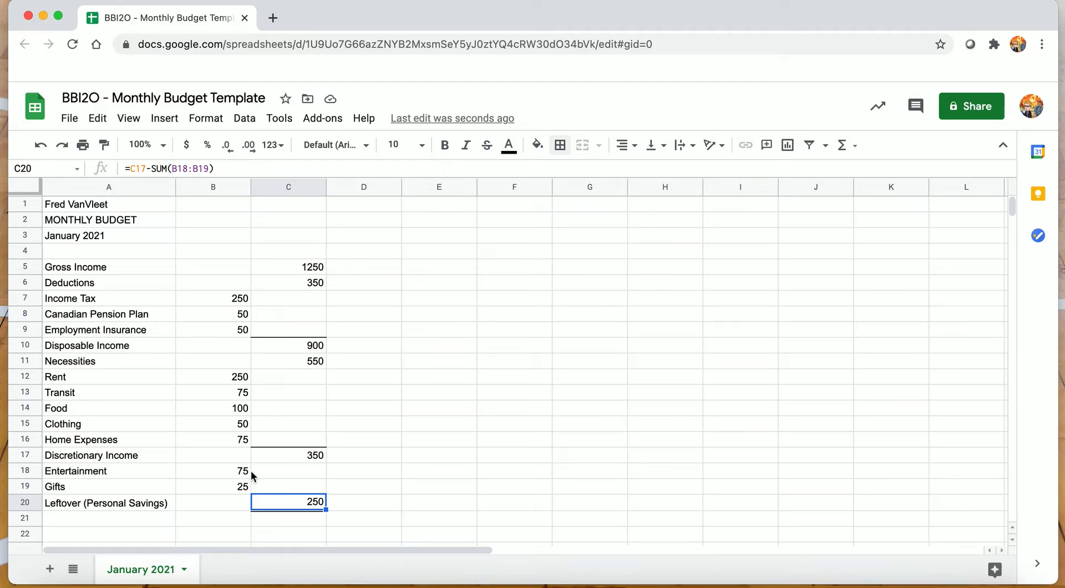
# Step: Indent the deduction labels in A7:A9 by applying a custom number format of a few leading spaces followed by @
pyautogui.click(72, 301)
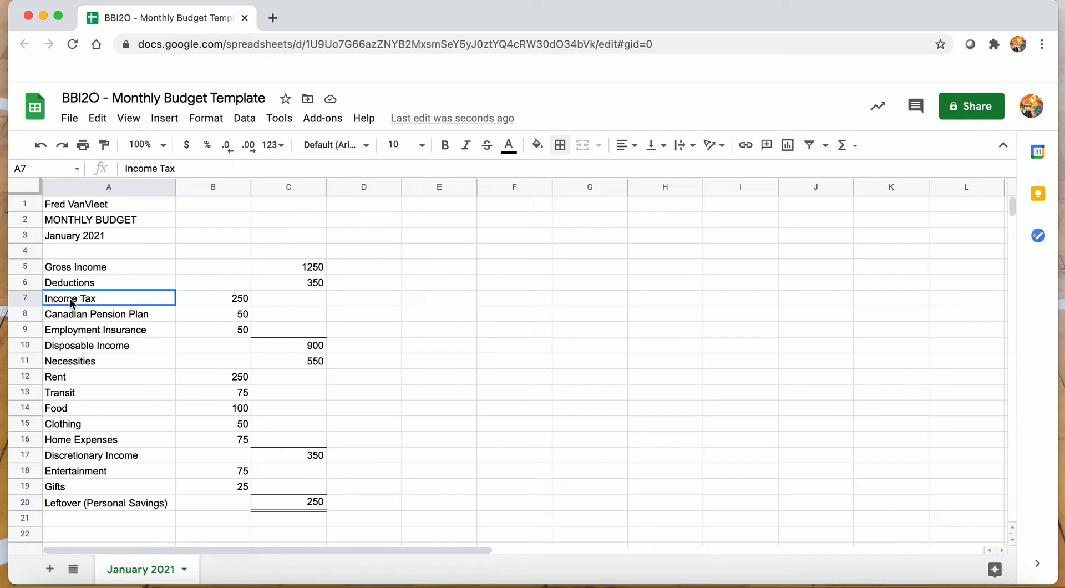
pyautogui.moveTo(72, 301); pyautogui.dragTo(71, 330)
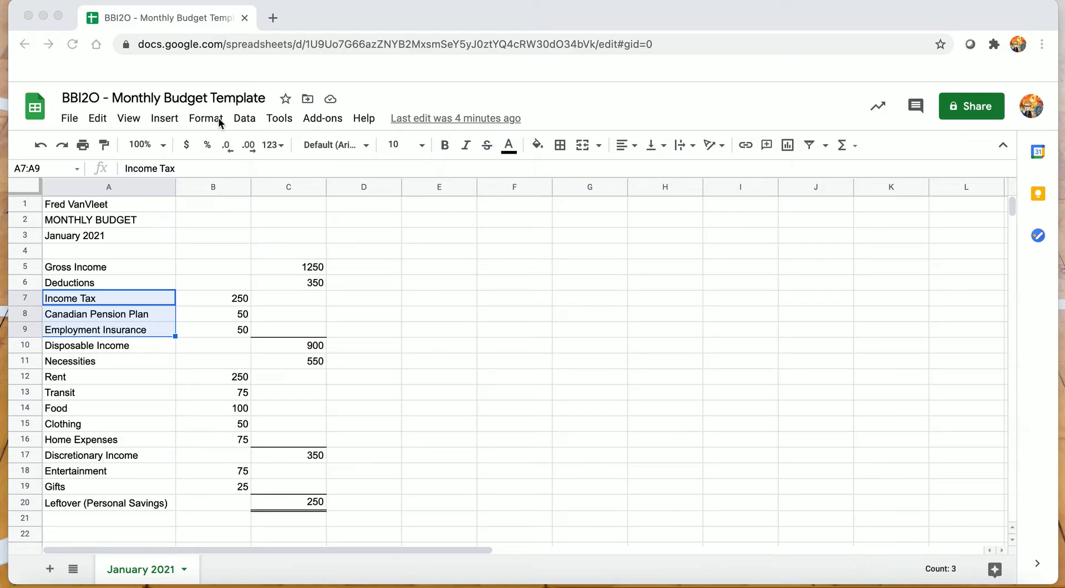
pyautogui.click(195, 117)
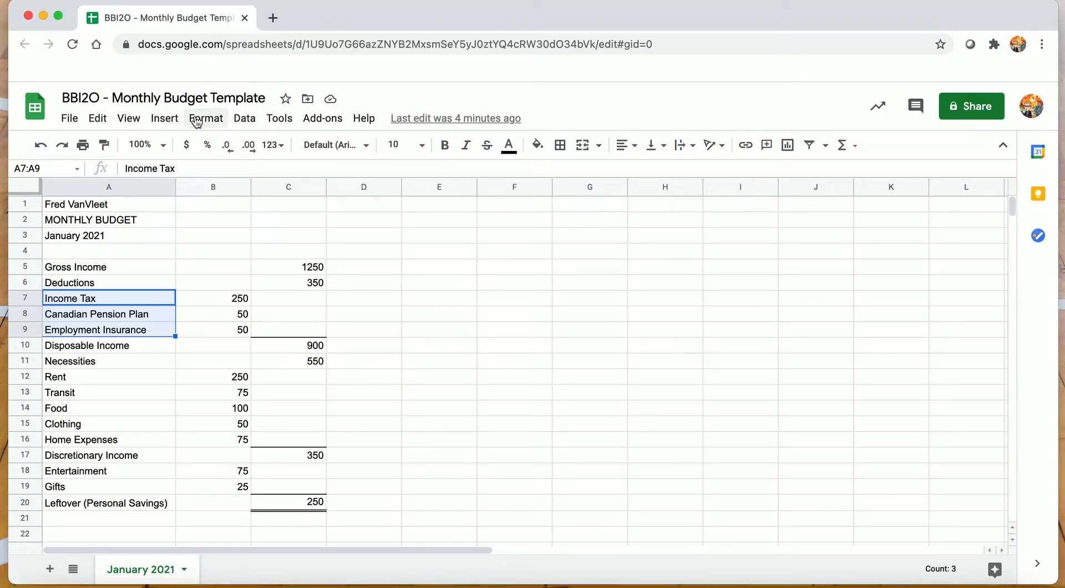
pyautogui.click(196, 118)
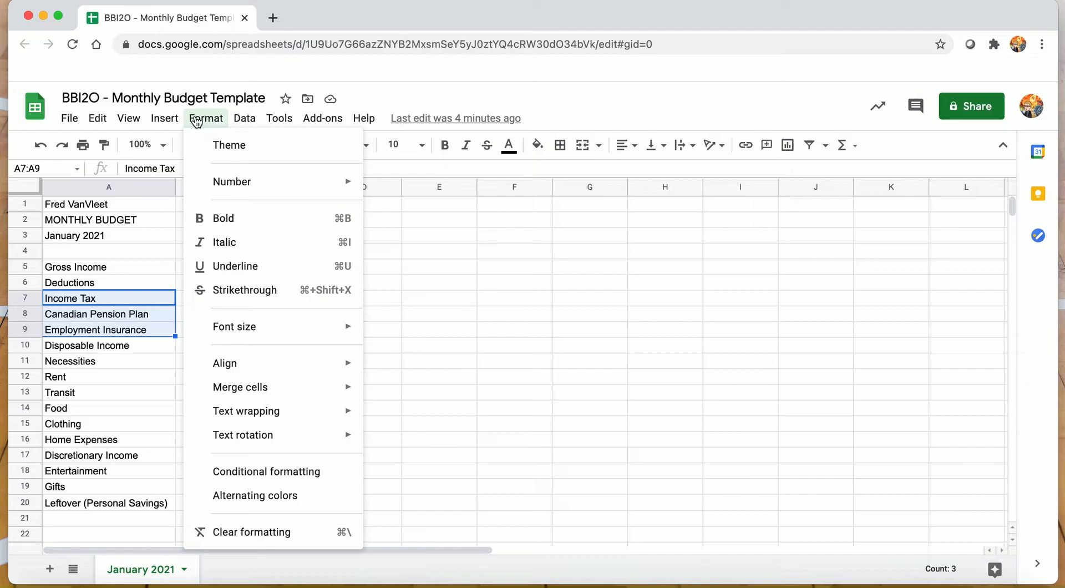
pyautogui.moveTo(200, 179)
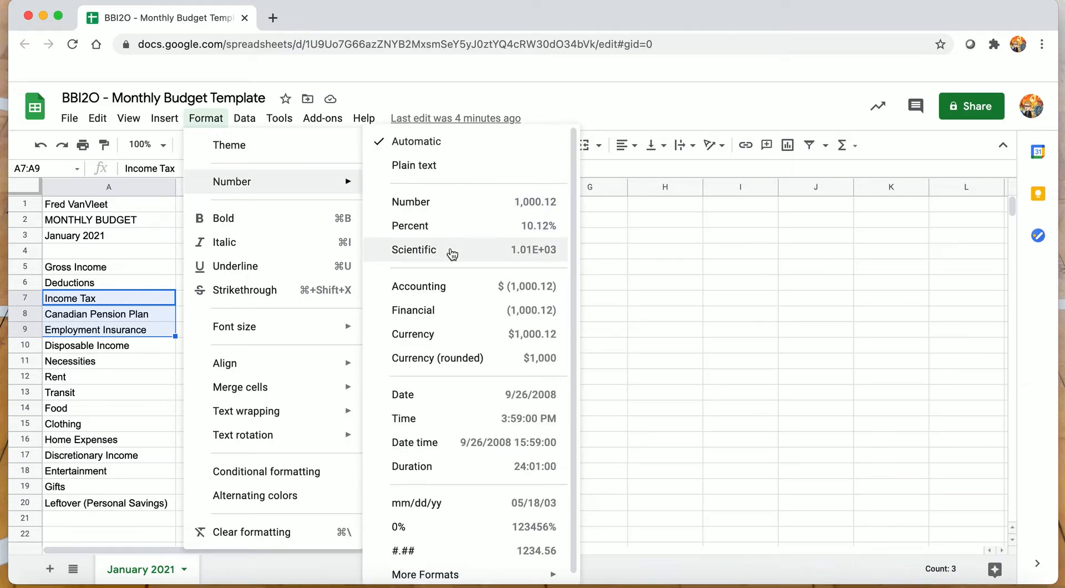
pyautogui.moveTo(431, 573)
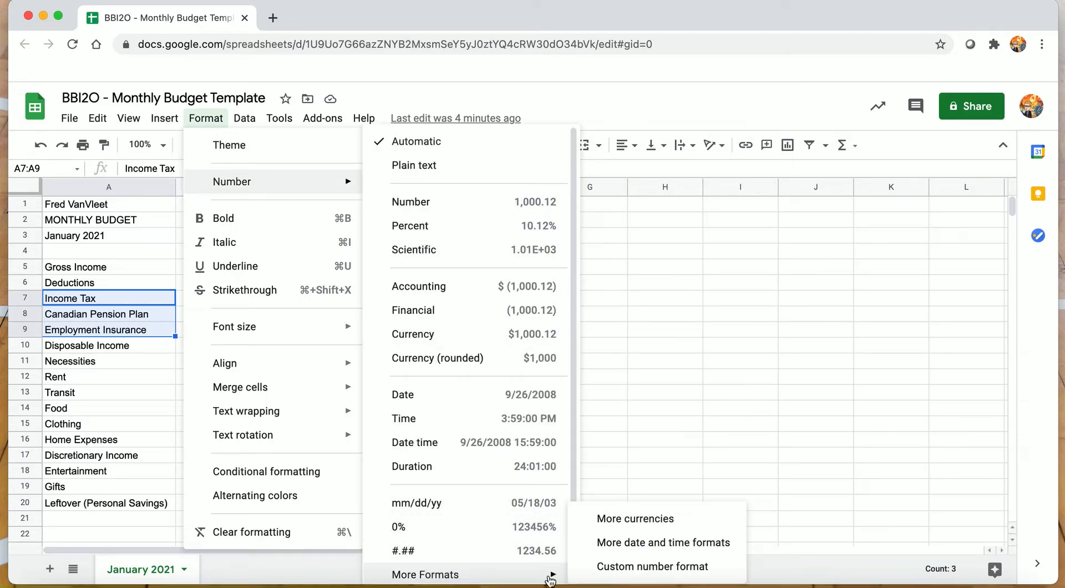
pyautogui.click(598, 566)
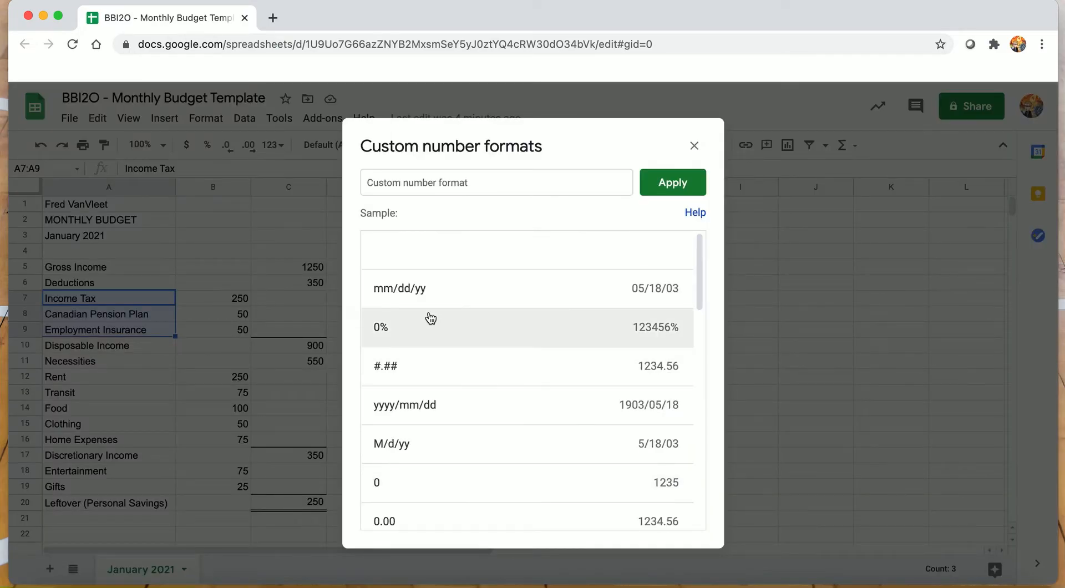
pyautogui.click(410, 183)
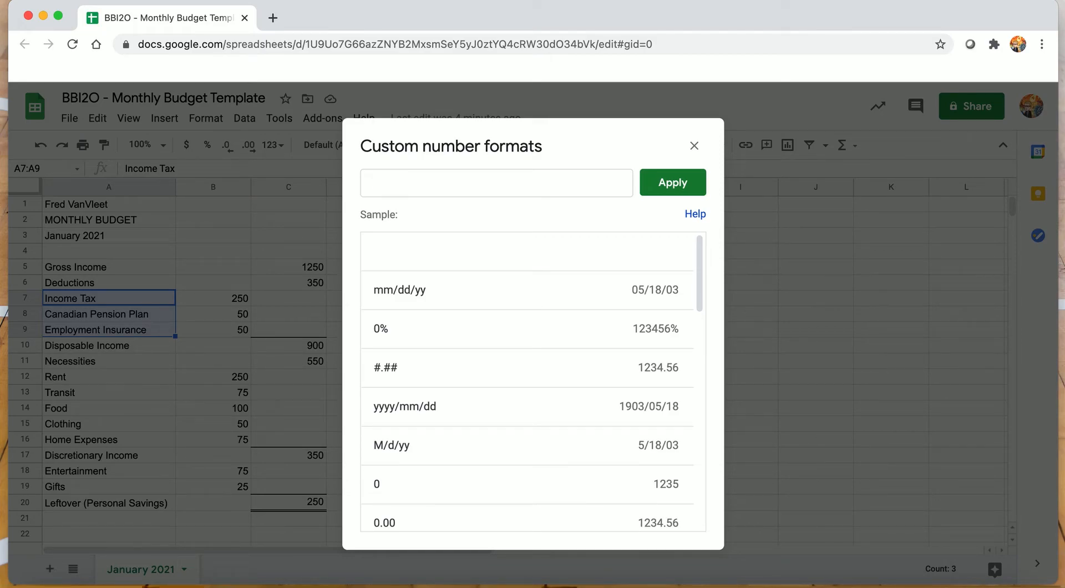
pyautogui.write('@')
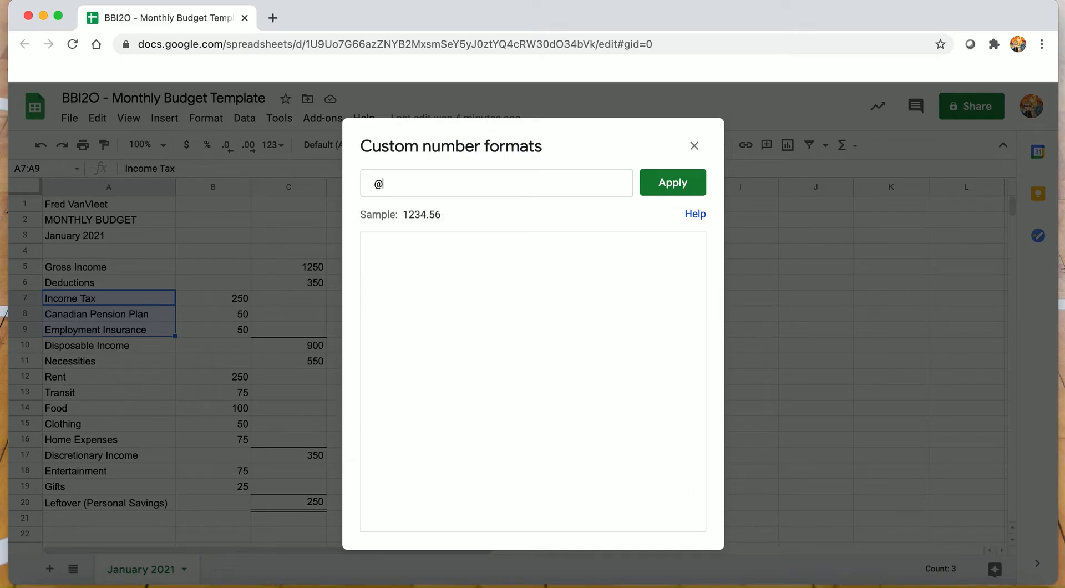
pyautogui.click(659, 184)
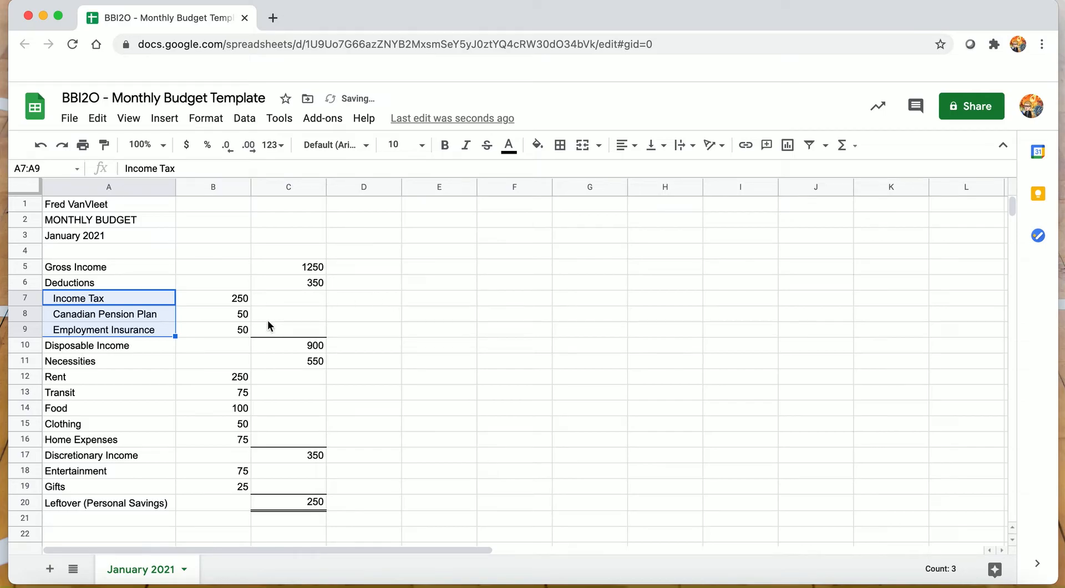
# Step: Indent the necessities labels from Rent to Home Expenses in A12:A16 with the saved custom @ format that has leading spaces
pyautogui.click(82, 379)
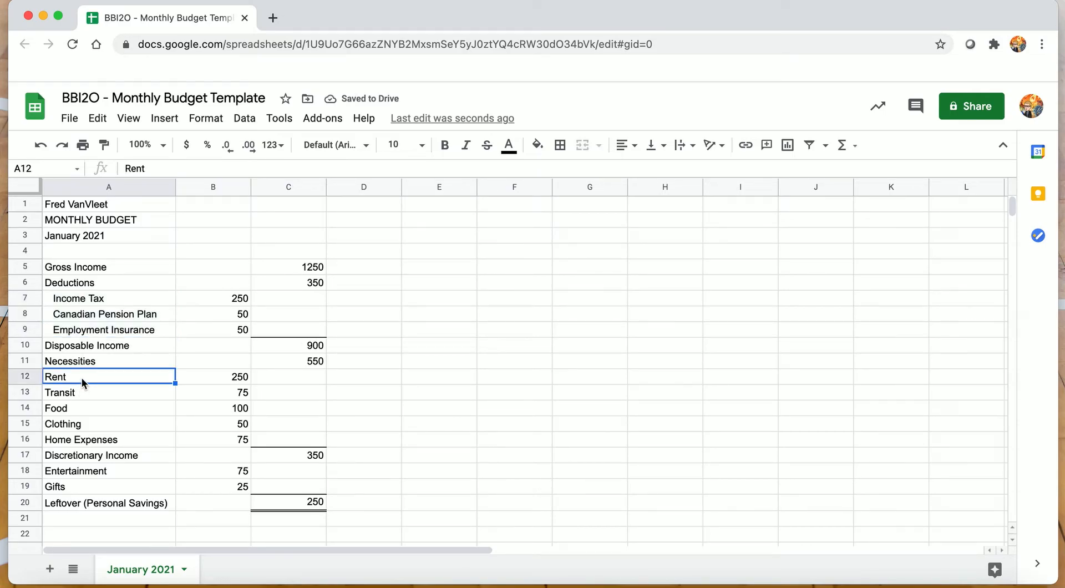
pyautogui.moveTo(81, 375); pyautogui.dragTo(79, 441)
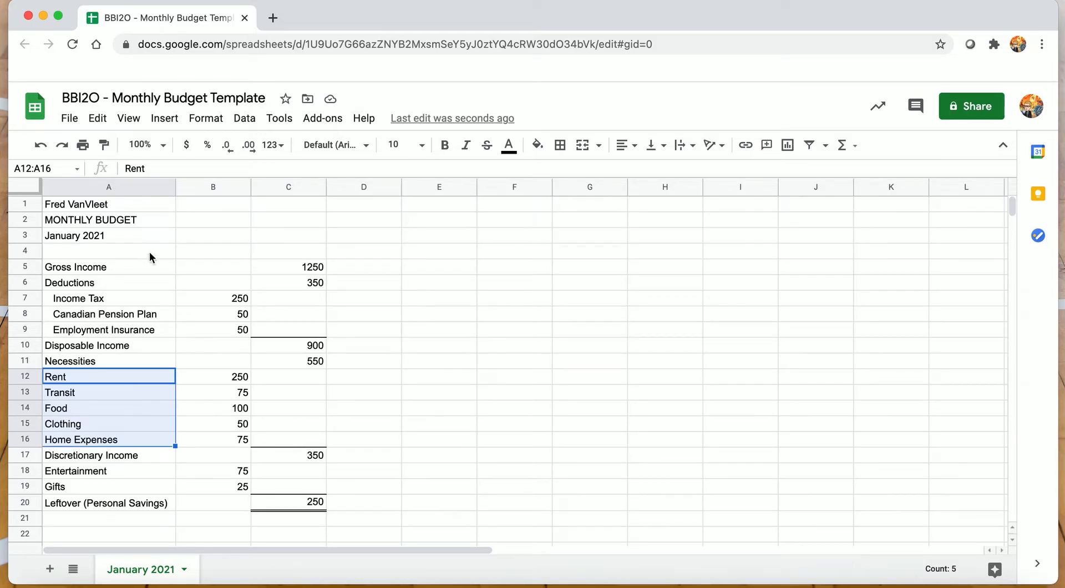
pyautogui.click(207, 118)
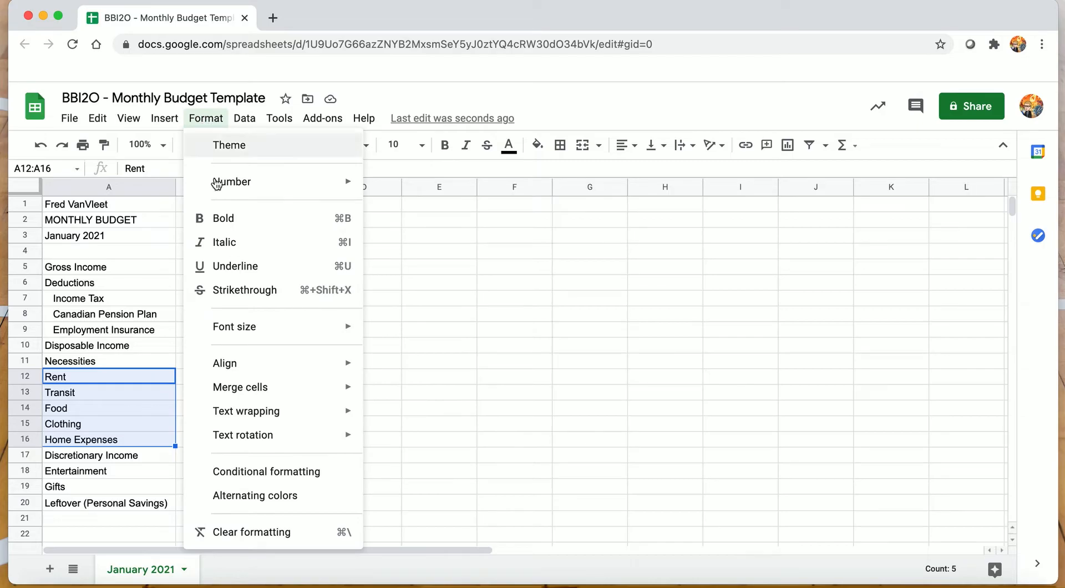
pyautogui.moveTo(218, 187)
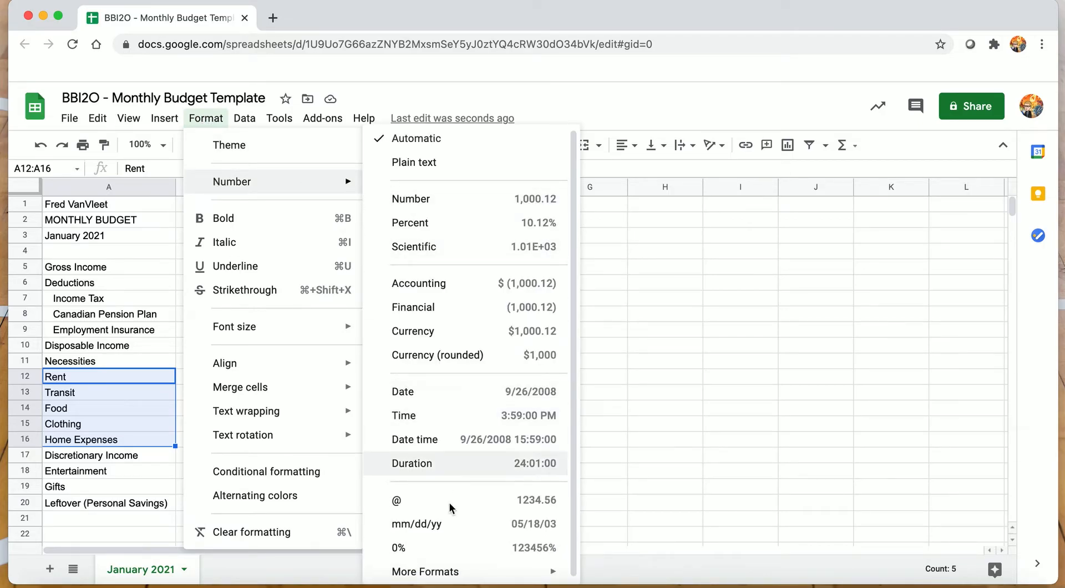
pyautogui.moveTo(467, 568)
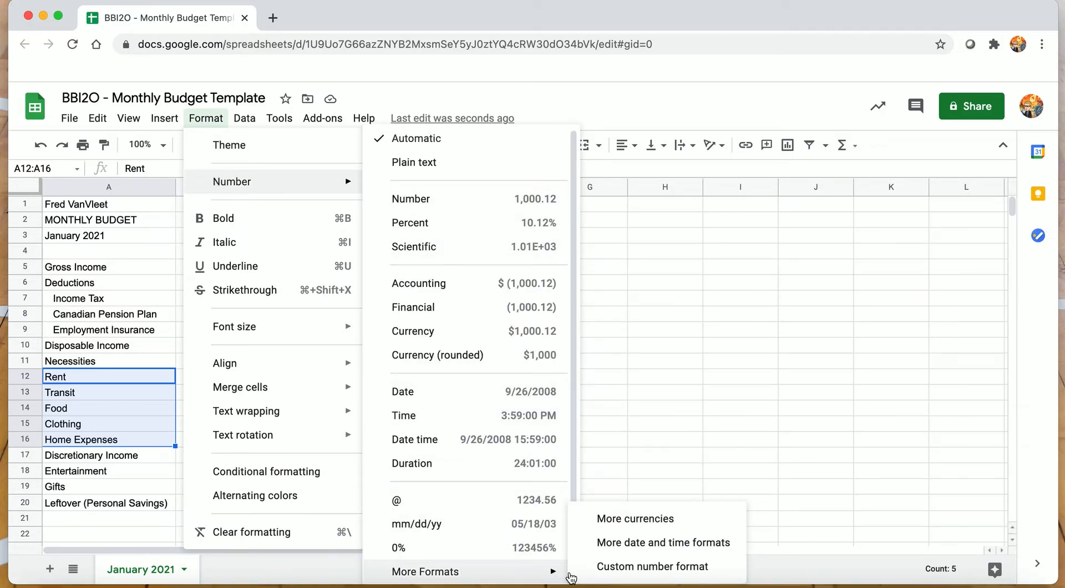
pyautogui.click(597, 568)
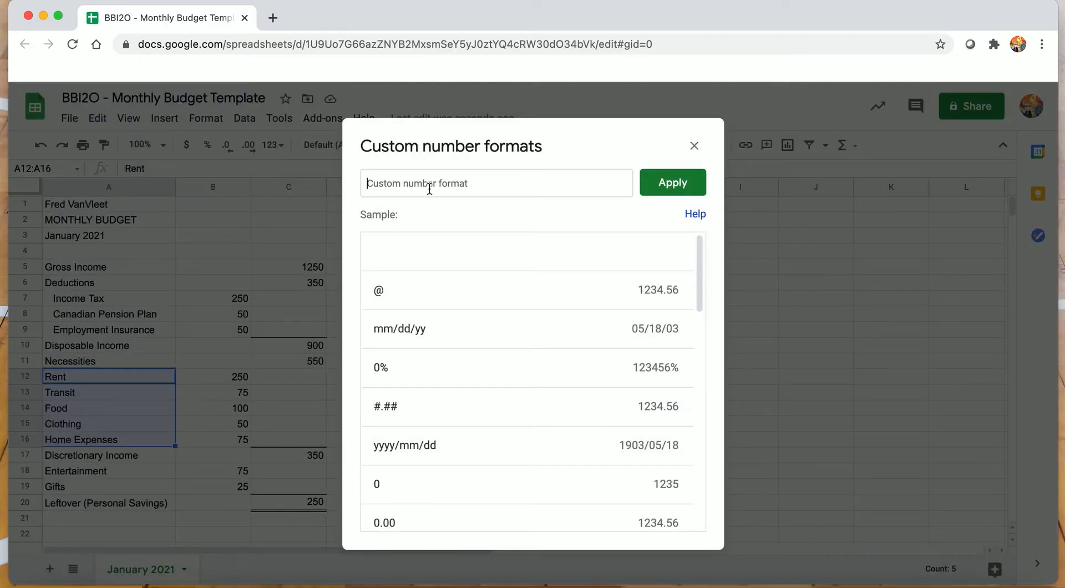
pyautogui.click(422, 291)
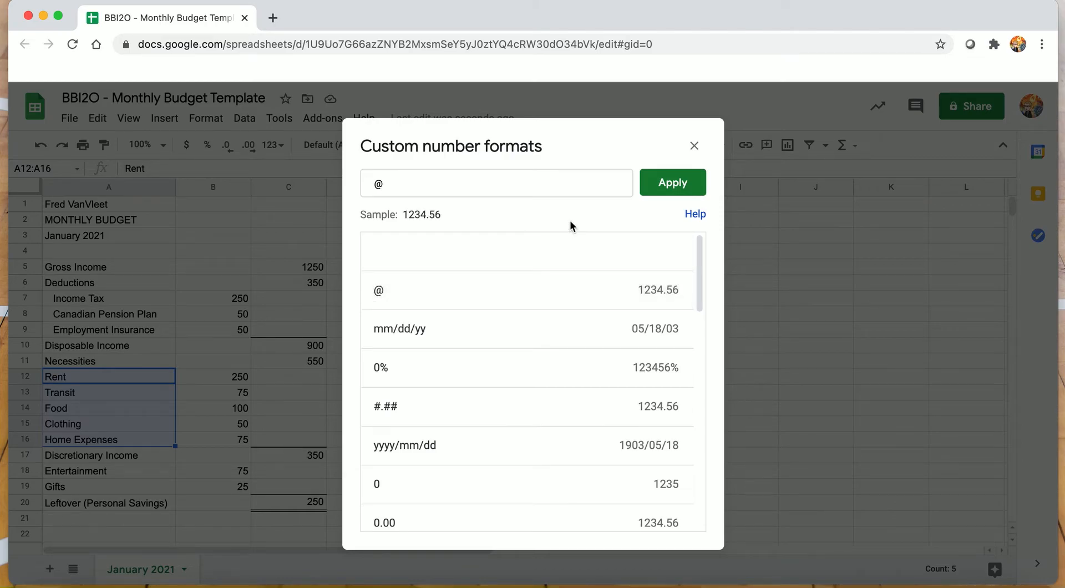
pyautogui.click(655, 190)
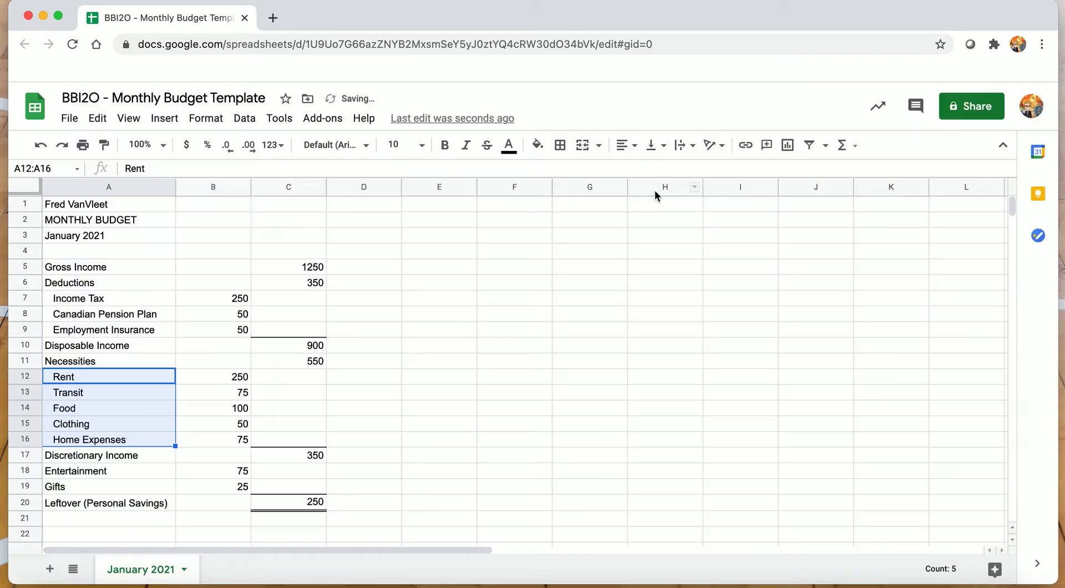
# Step: Indent the Entertainment and Gifts labels in A18:A19 with the same space-prefixed custom @ format
pyautogui.moveTo(144, 477); pyautogui.dragTo(145, 484)
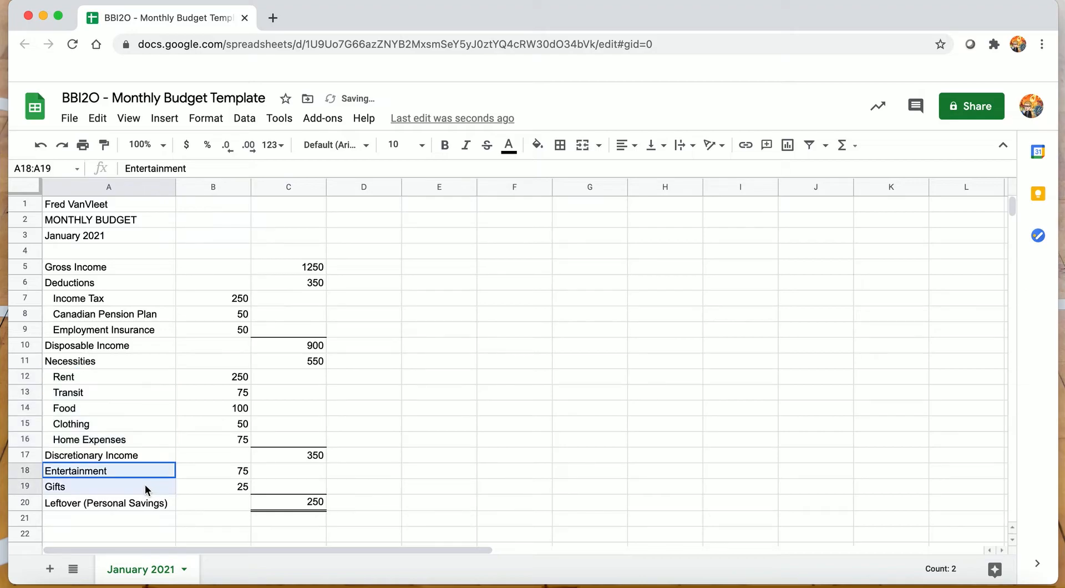
pyautogui.click(205, 118)
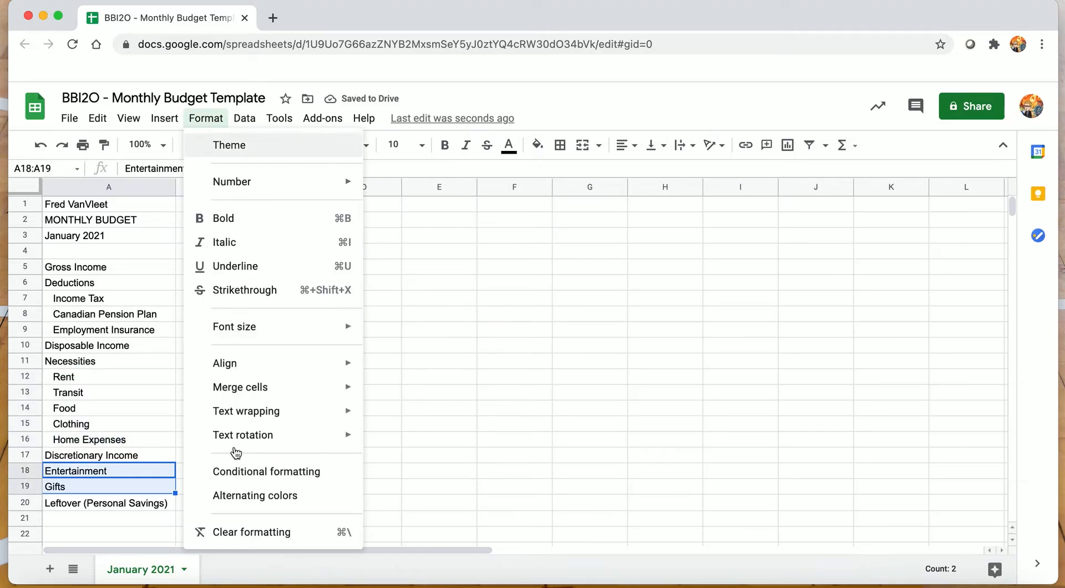
pyautogui.moveTo(273, 183)
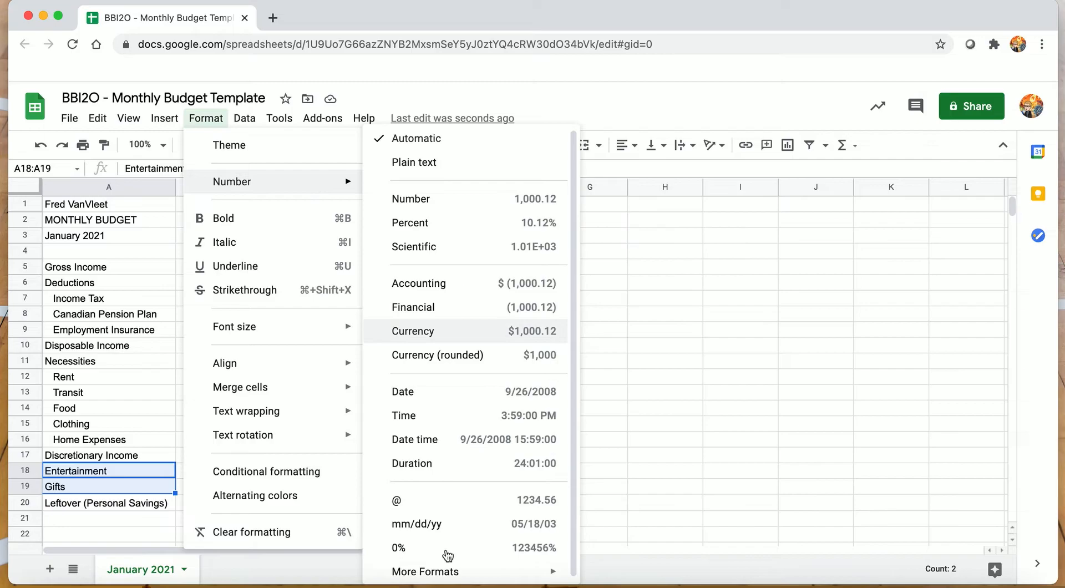
pyautogui.moveTo(467, 576)
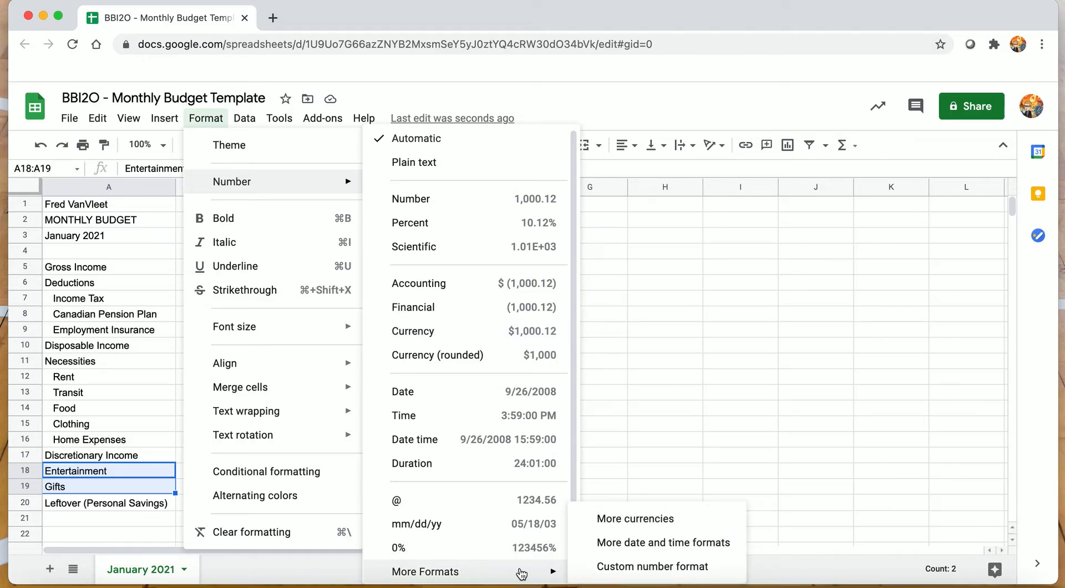
pyautogui.click(606, 565)
pyautogui.click(408, 297)
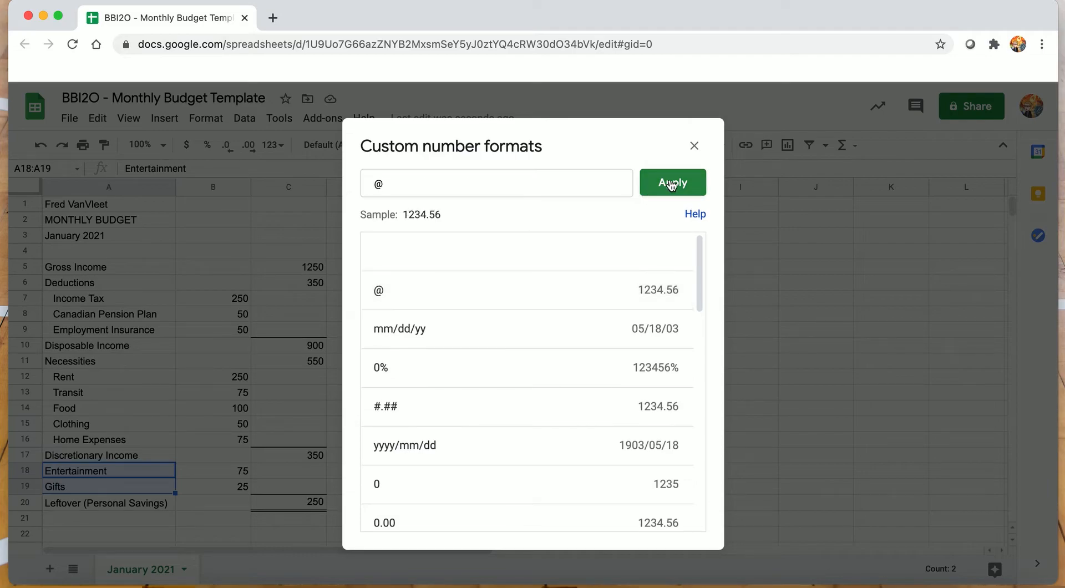
pyautogui.press('Return')
pyautogui.click(464, 371)
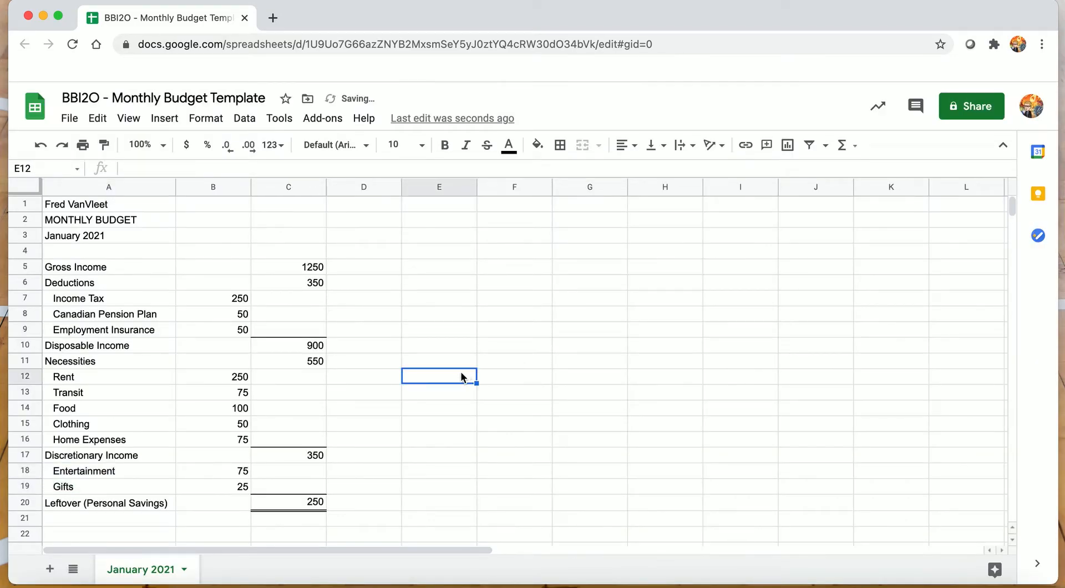
# Step: Apply the Financial number format to the budget amounts in B5:C20
pyautogui.click(217, 263)
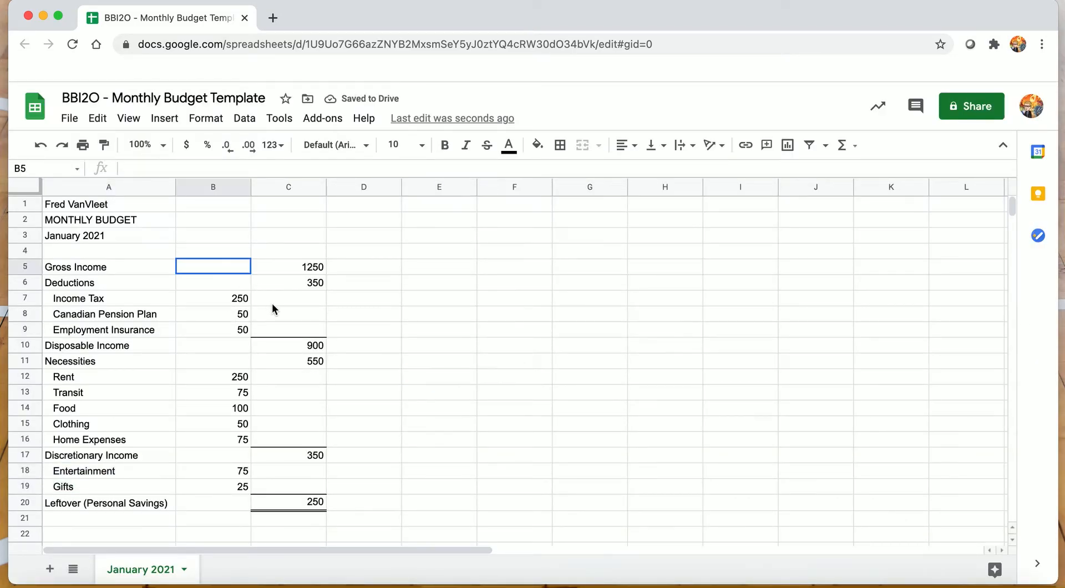
pyautogui.moveTo(298, 404); pyautogui.dragTo(312, 501)
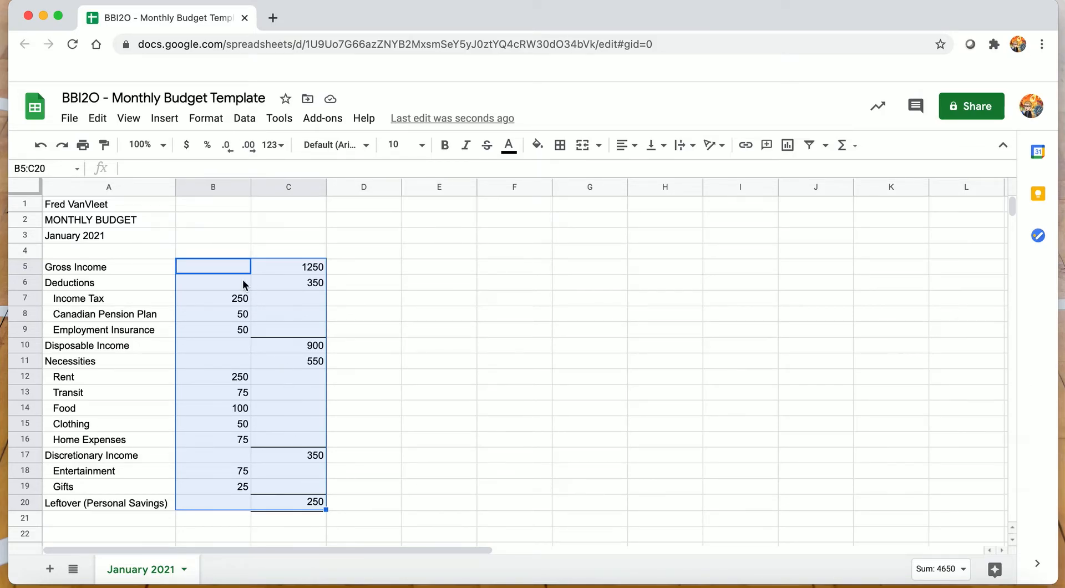
pyautogui.click(206, 118)
pyautogui.moveTo(223, 193)
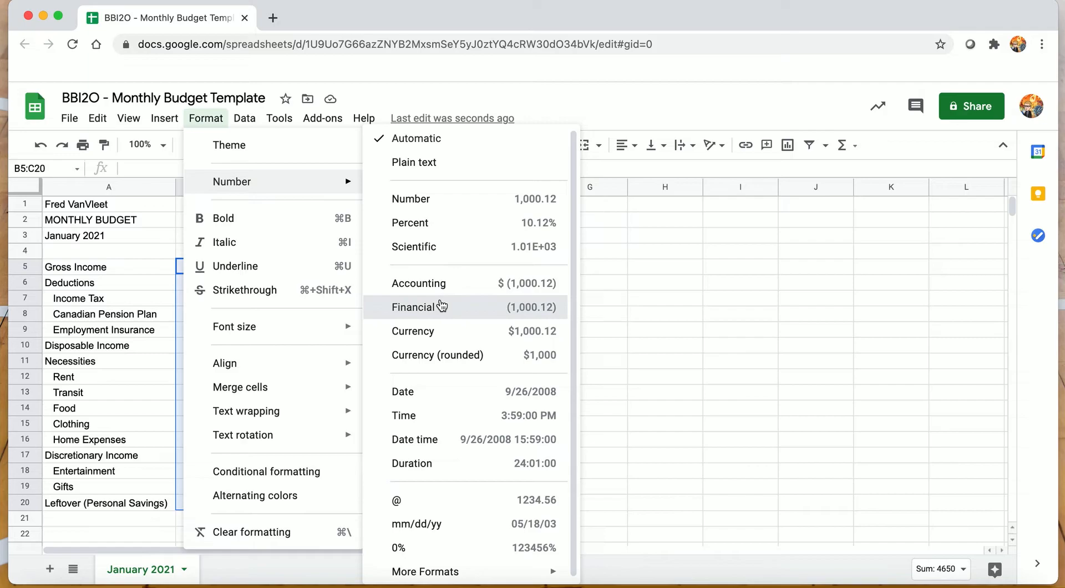
pyautogui.click(441, 306)
pyautogui.click(425, 304)
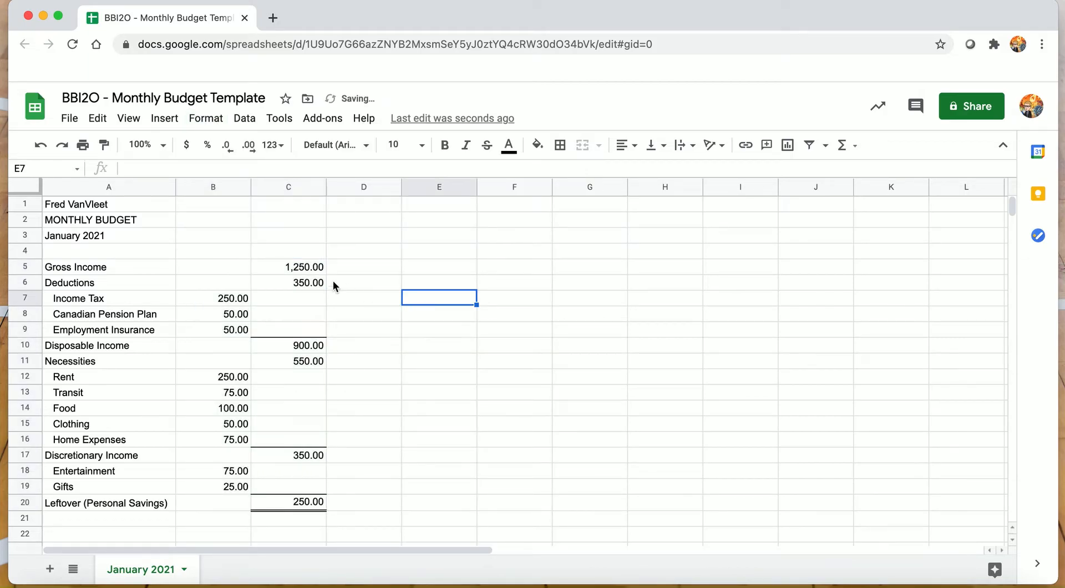
# Step: Apply the Accounting number format to the Gross Income amount in C5
pyautogui.click(299, 270)
pyautogui.click(192, 119)
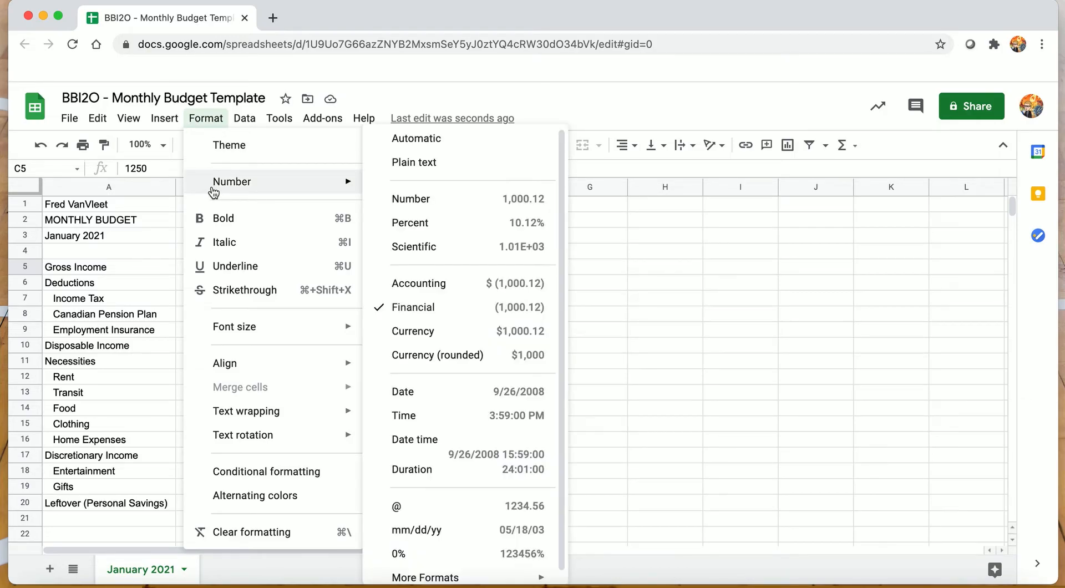
pyautogui.click(431, 283)
pyautogui.click(431, 278)
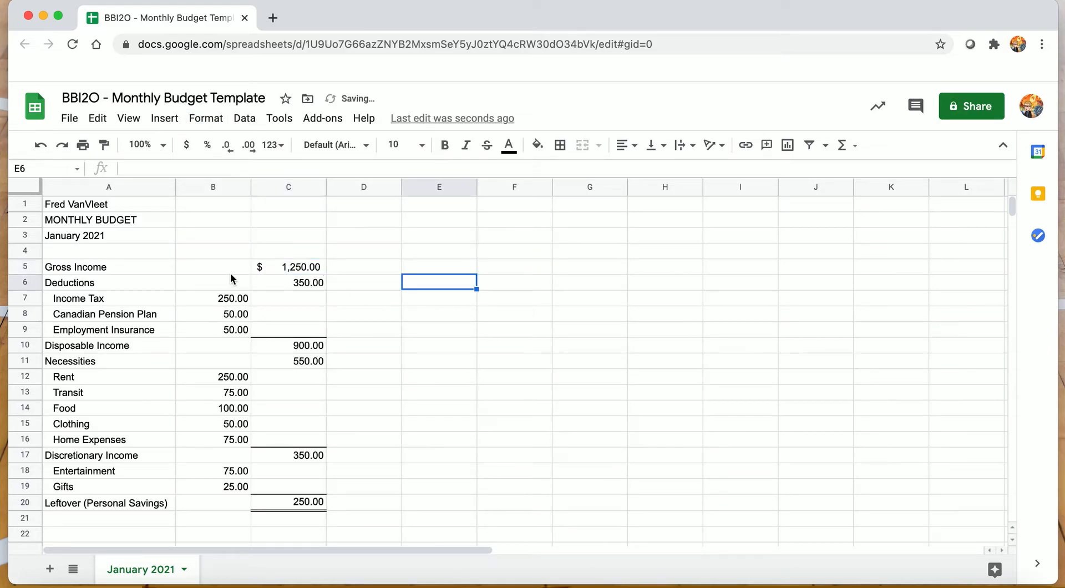
pyautogui.click(270, 281)
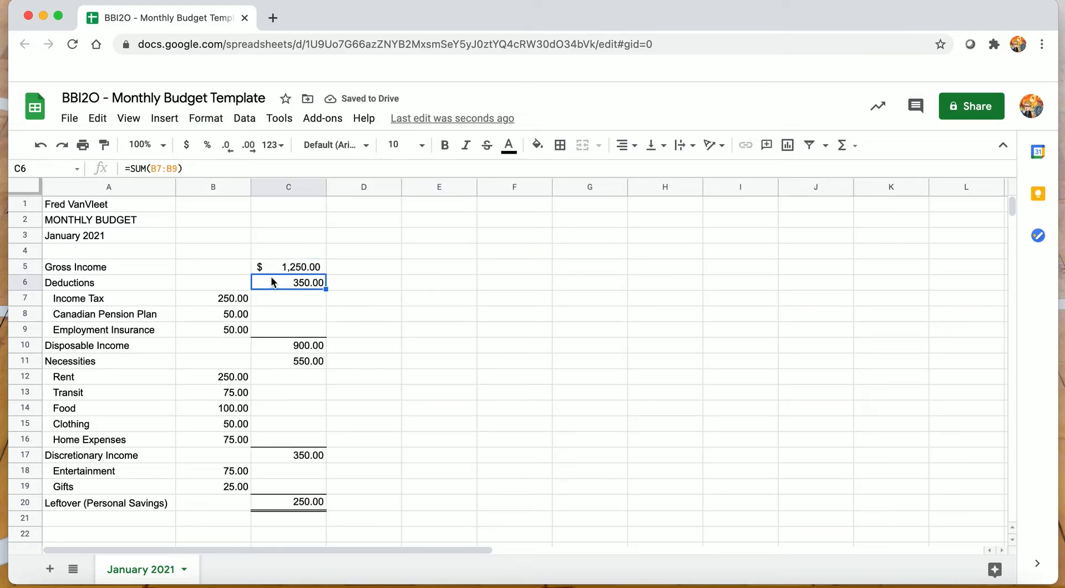
pyautogui.click(271, 267)
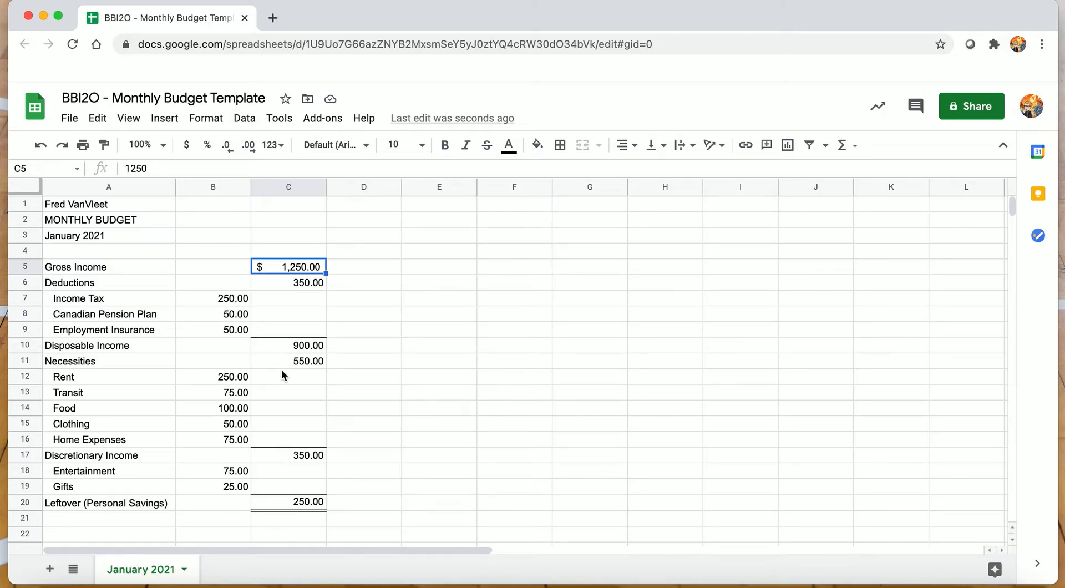
# Step: Merge the three heading rows across columns A to C separately: A1:C1, A2:C2 and A3:C3
pyautogui.click(92, 208)
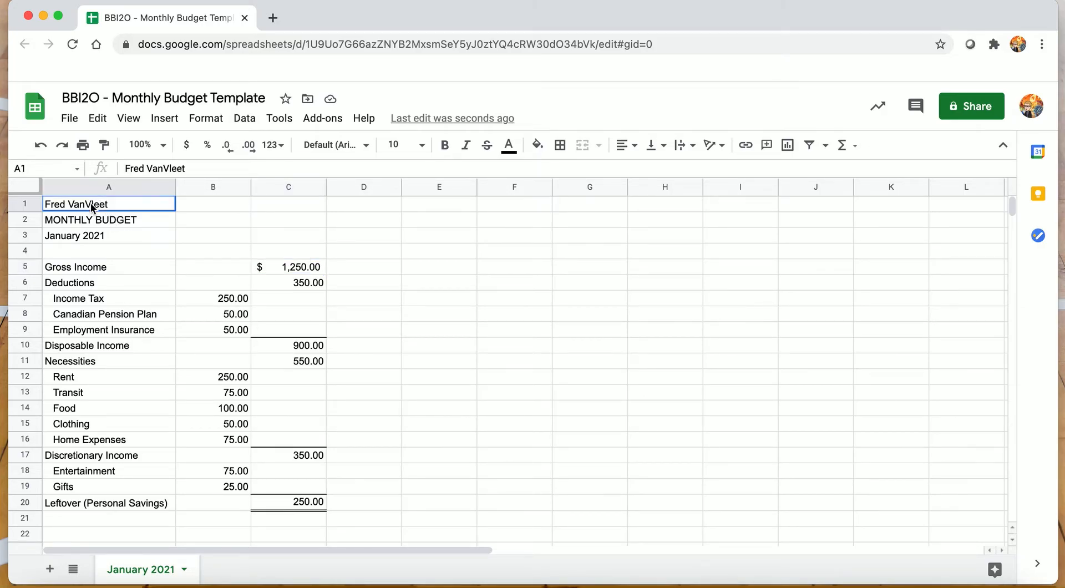
pyautogui.keyDown('shift'); pyautogui.click(279, 206); pyautogui.keyUp('shift')
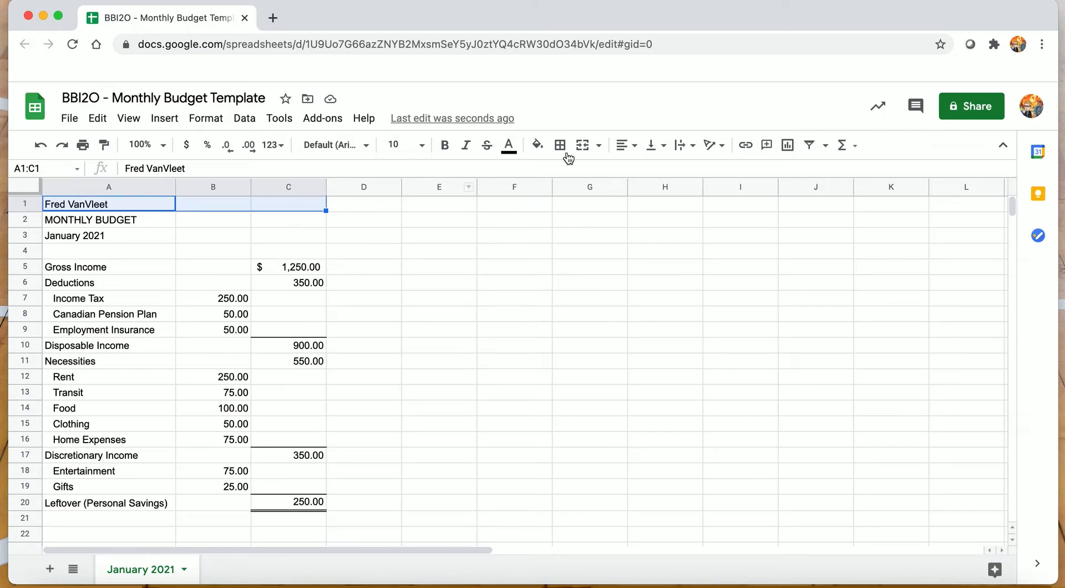
pyautogui.moveTo(99, 224); pyautogui.dragTo(264, 220)
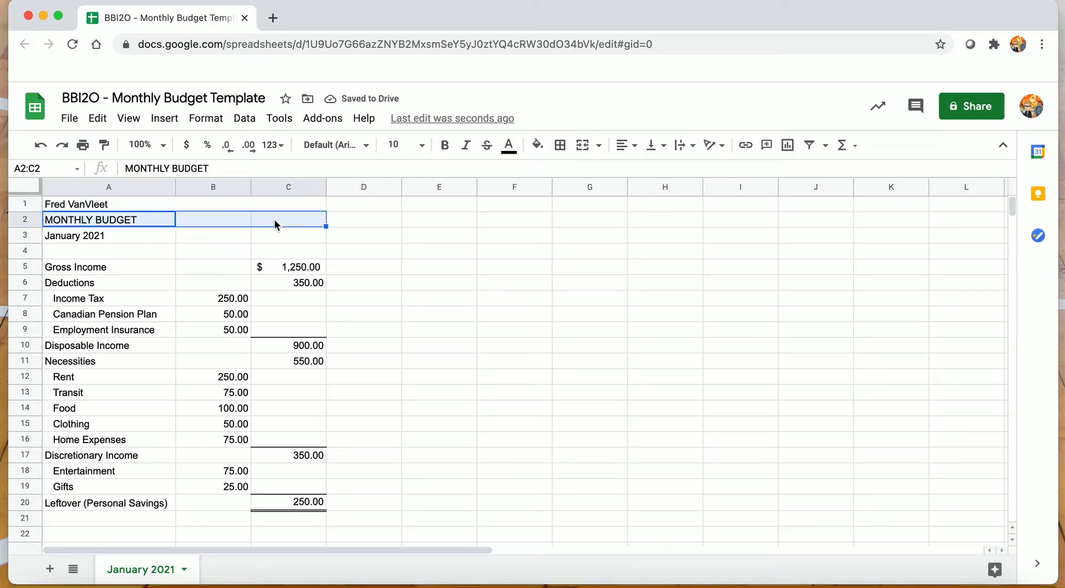
pyautogui.click(79, 238)
pyautogui.moveTo(222, 240); pyautogui.dragTo(279, 237)
pyautogui.click(582, 145)
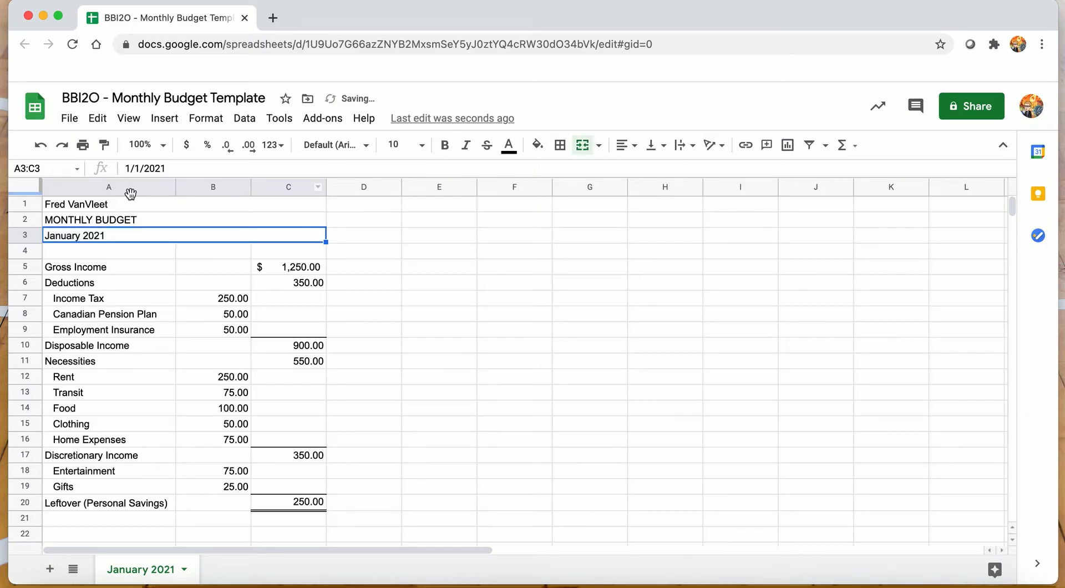
# Step: Center-align the merged headings in A1:C3
pyautogui.moveTo(164, 205); pyautogui.dragTo(166, 232)
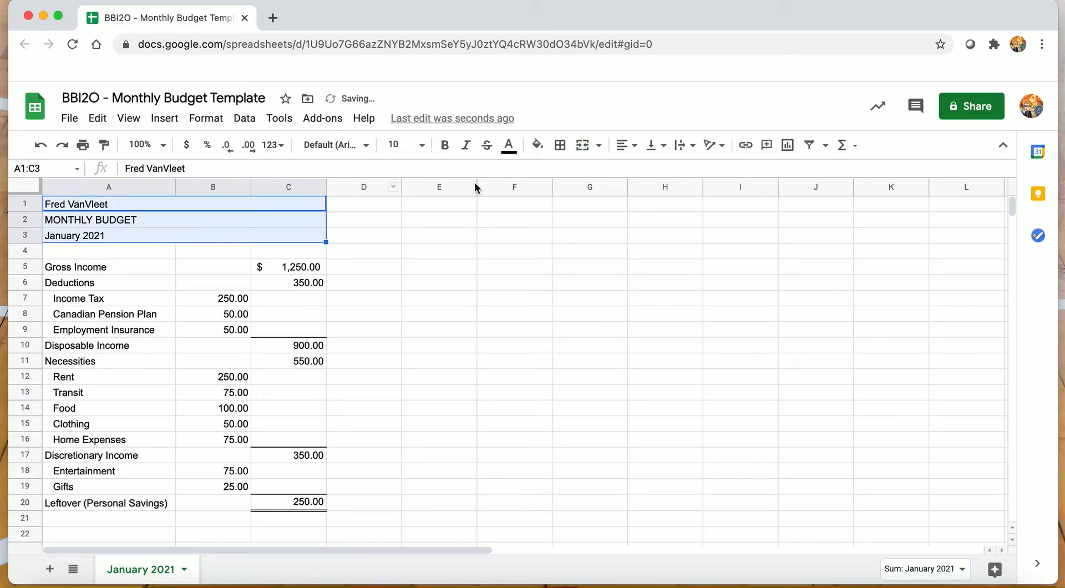
pyautogui.click(626, 147)
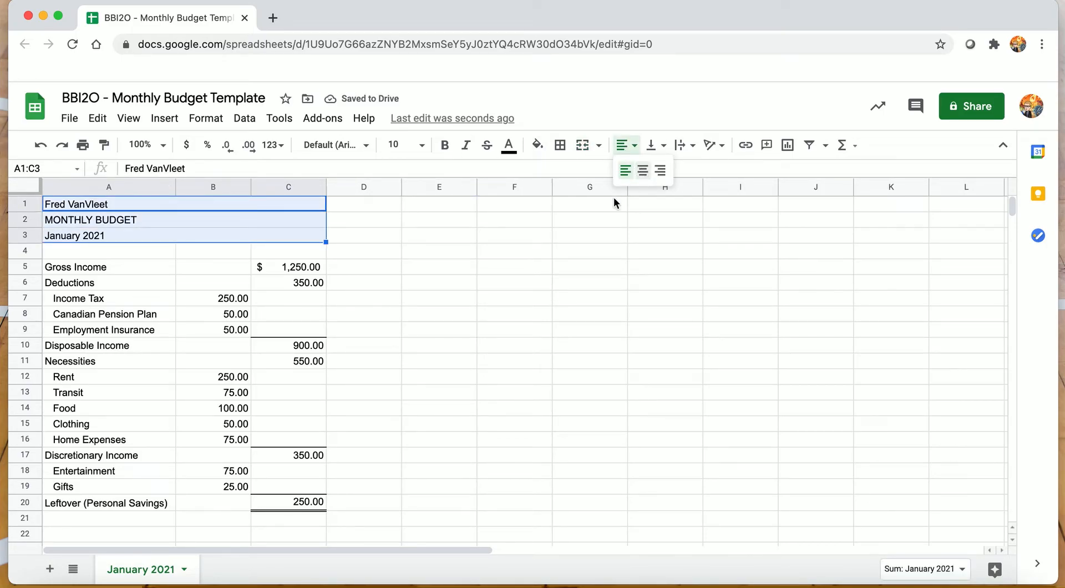
pyautogui.click(642, 170)
pyautogui.click(504, 280)
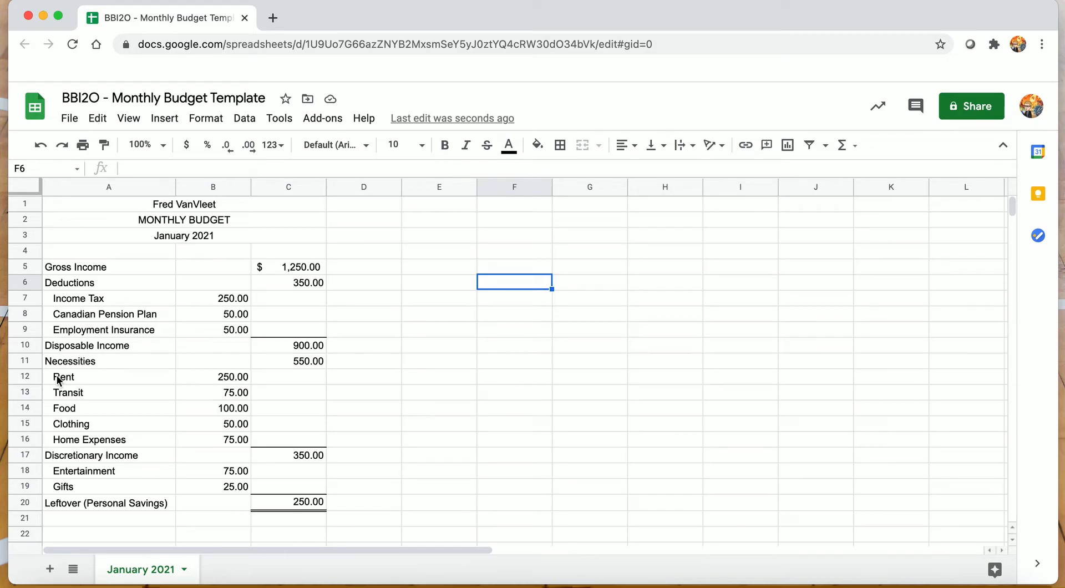
# Step: Insert a chart from the expense labels and amounts in A12:B16 and A18:B19
pyautogui.moveTo(59, 379); pyautogui.dragTo(101, 450)
pyautogui.moveTo(175, 444); pyautogui.dragTo(196, 443)
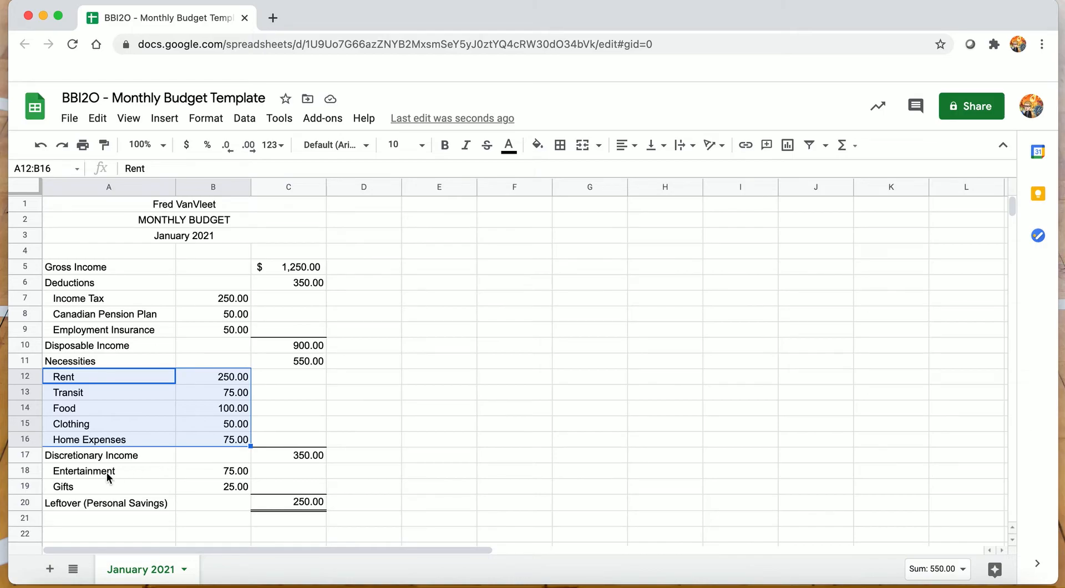
pyautogui.moveTo(62, 472); pyautogui.dragTo(84, 490)
pyautogui.moveTo(178, 487); pyautogui.dragTo(194, 487)
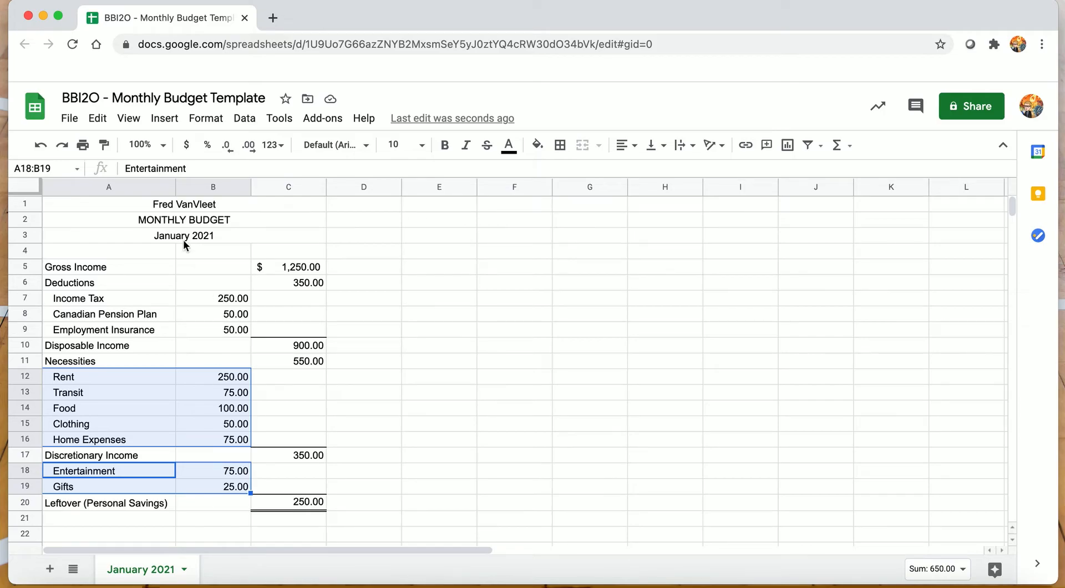
pyautogui.click(168, 120)
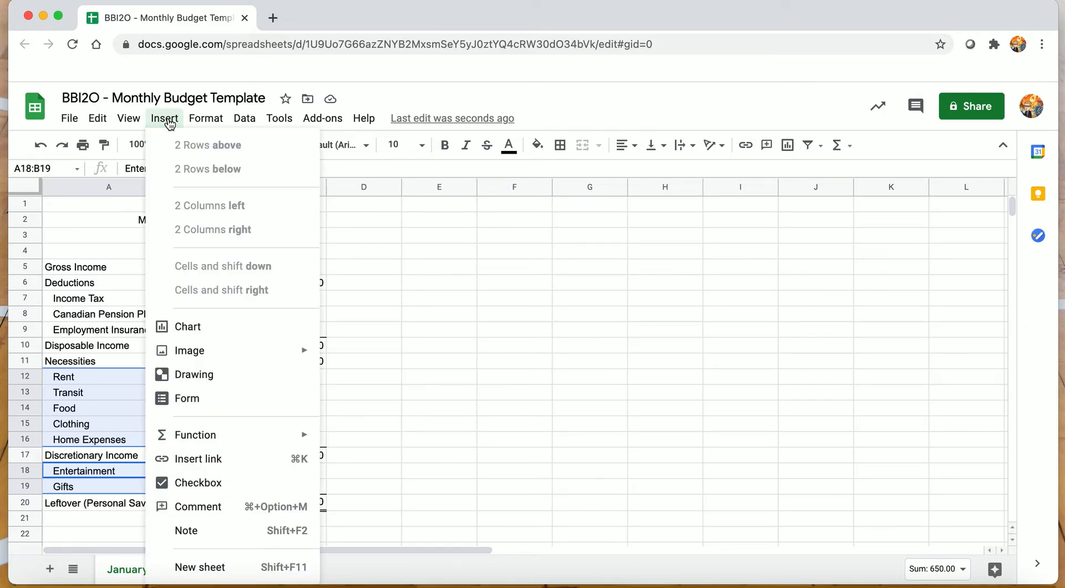
pyautogui.click(205, 330)
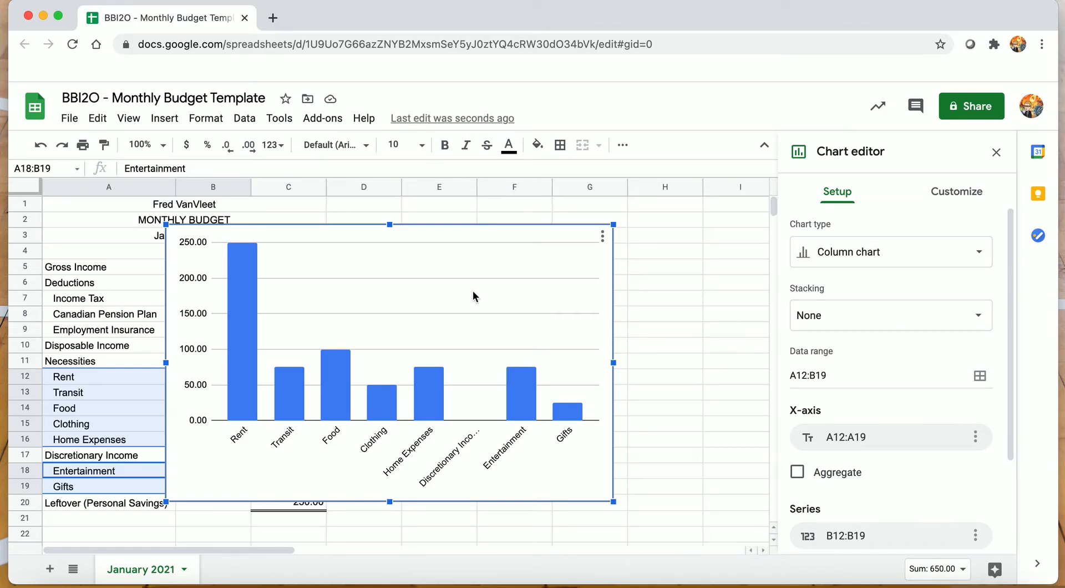
# Step: Change the expense chart to a pie chart and shift it off columns A and B
pyautogui.click(893, 261)
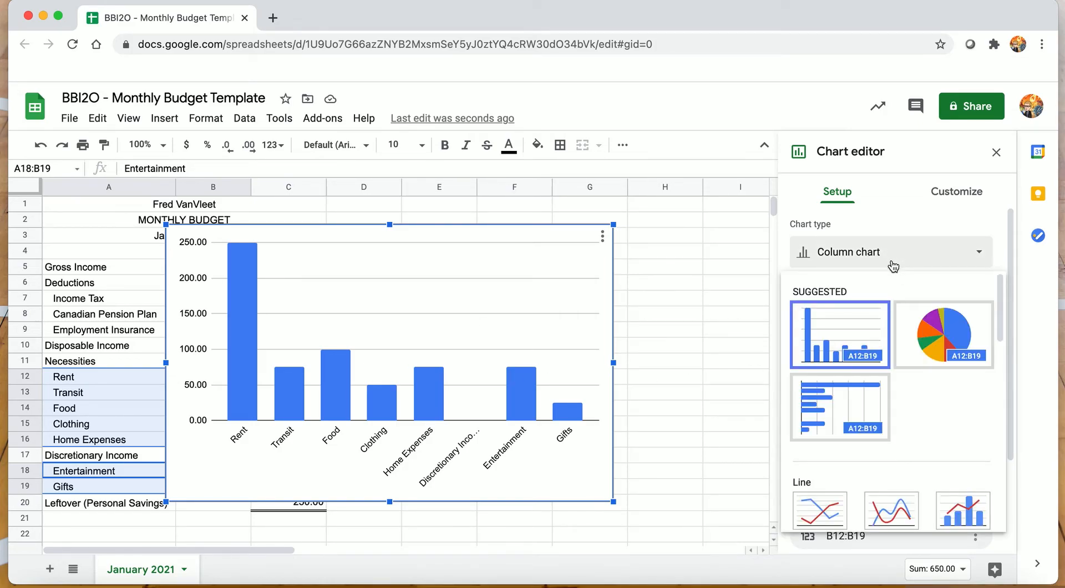
pyautogui.click(925, 334)
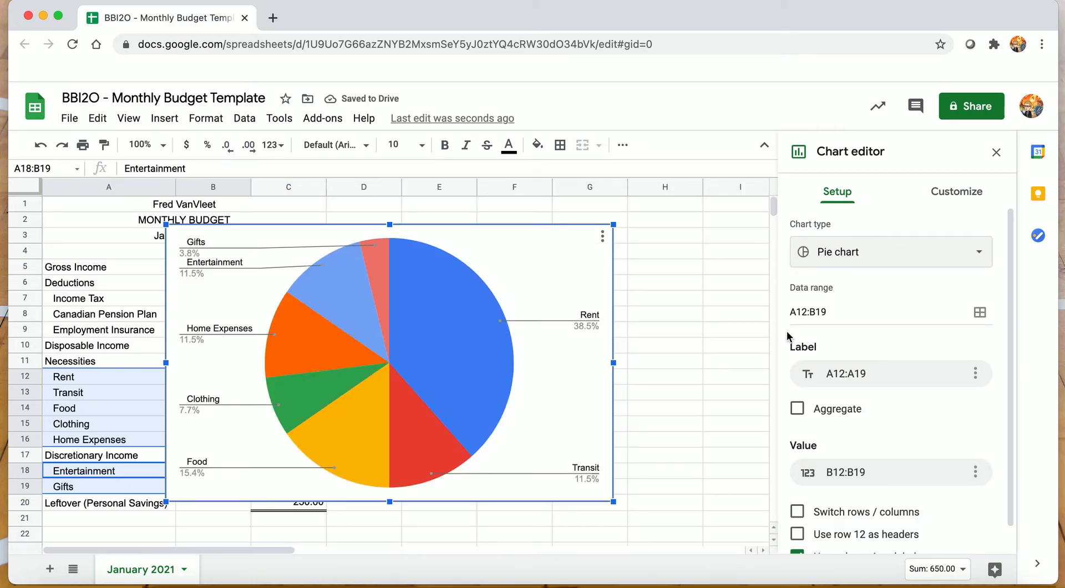
pyautogui.moveTo(598, 261); pyautogui.dragTo(686, 268)
# Step: Set the pie chart's title to "Breakdown of Expenses"
pyautogui.click(978, 195)
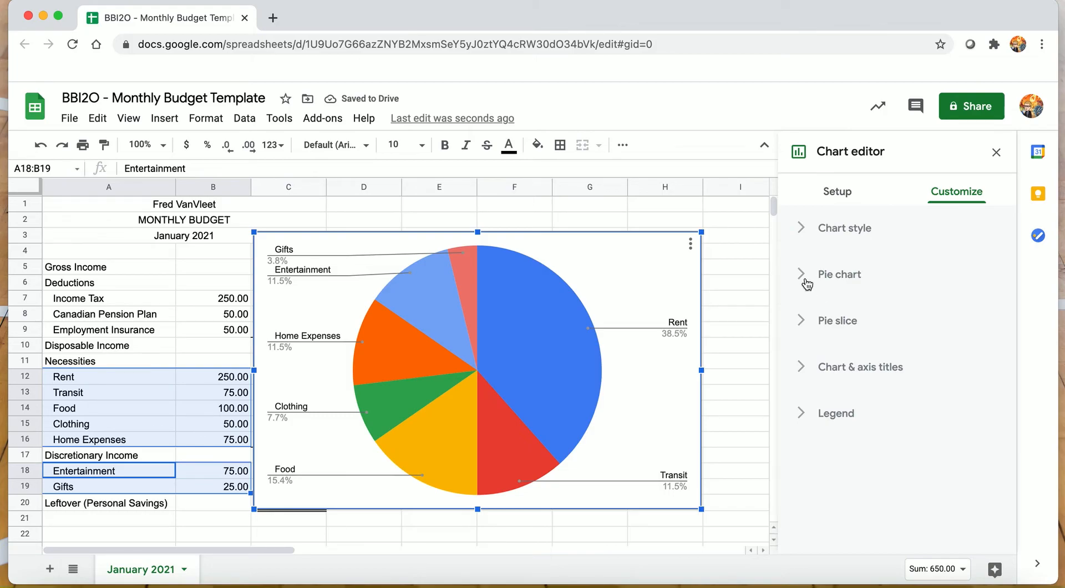
pyautogui.click(805, 367)
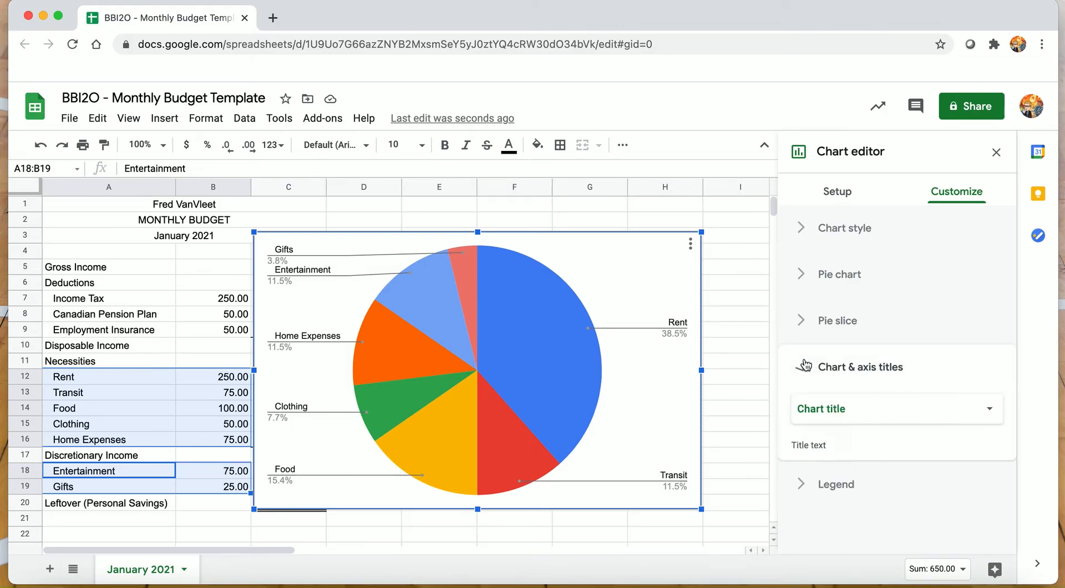
pyautogui.click(844, 480)
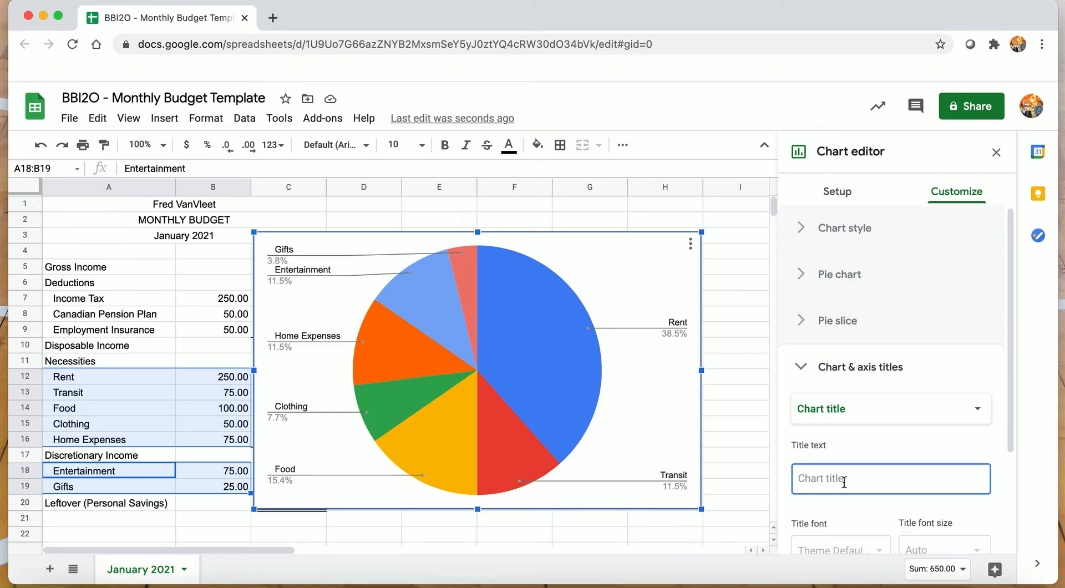
pyautogui.write('Breakdow')
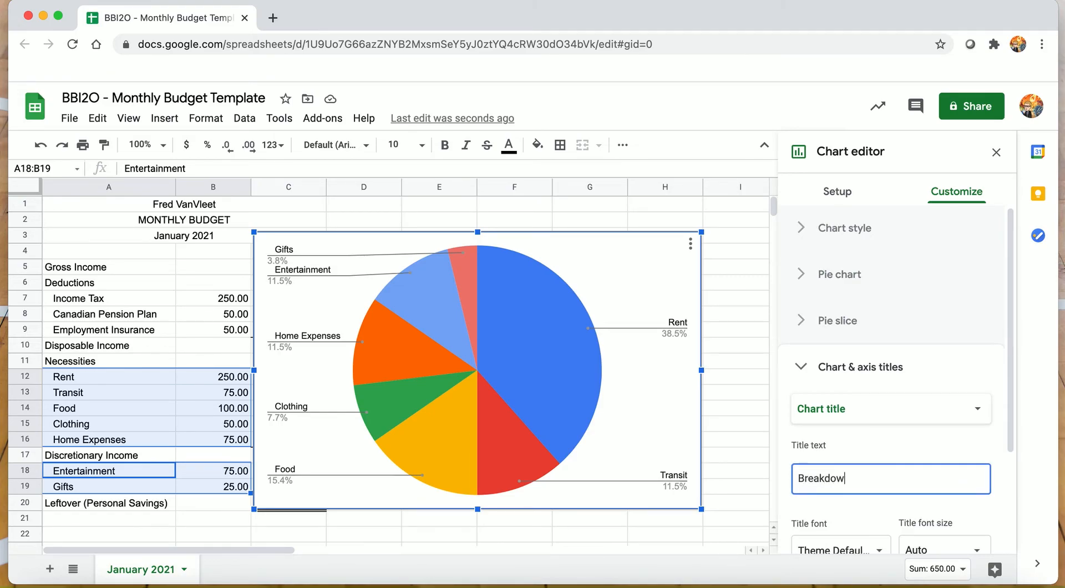
pyautogui.write('n of Expenses')
# Step: Set the pie chart's subtitle to "January 2021" and close the chart editor
pyautogui.scroll(-3, 893, 483)
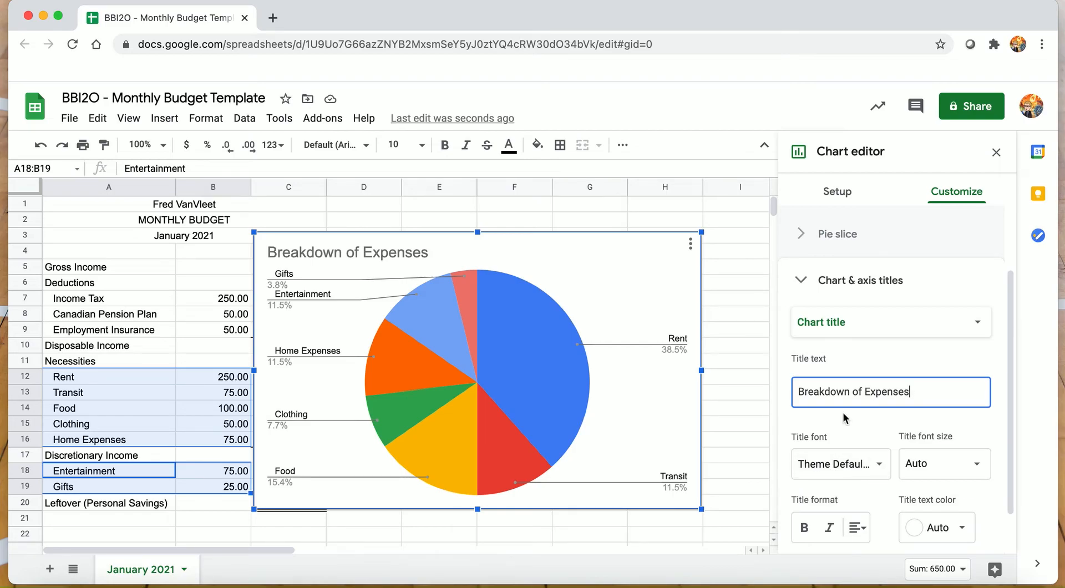
pyautogui.click(872, 327)
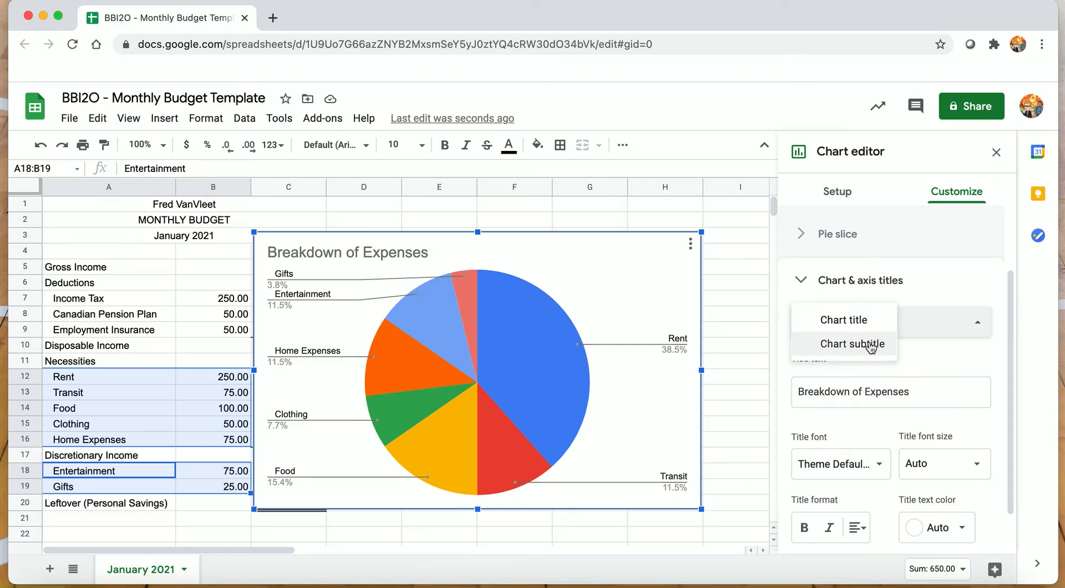
pyautogui.click(866, 340)
pyautogui.click(861, 395)
pyautogui.write('J')
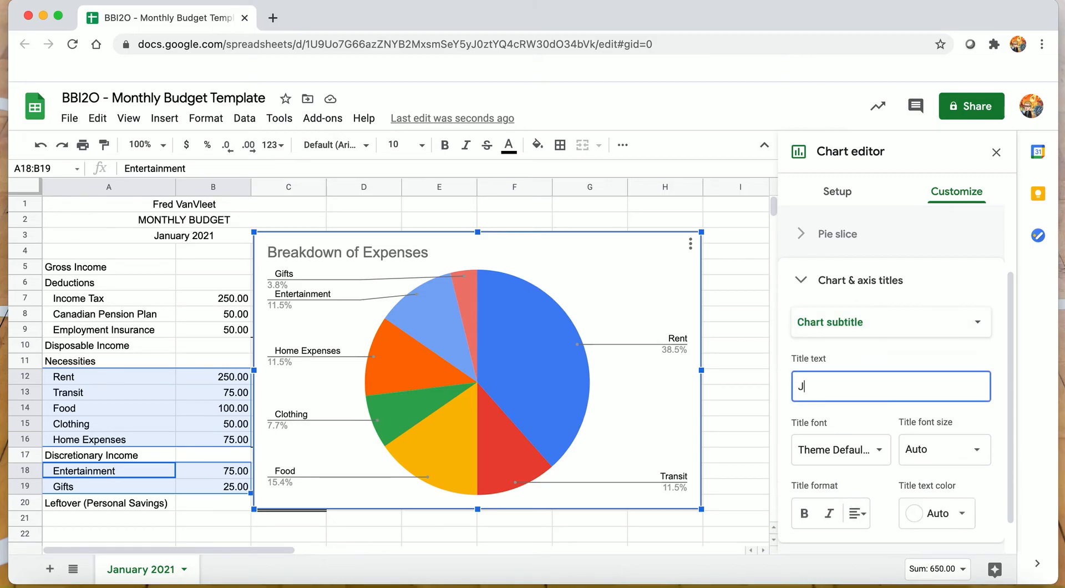
pyautogui.write('anauary 2021')
pyautogui.click(822, 386)
pyautogui.press('BackSpace')
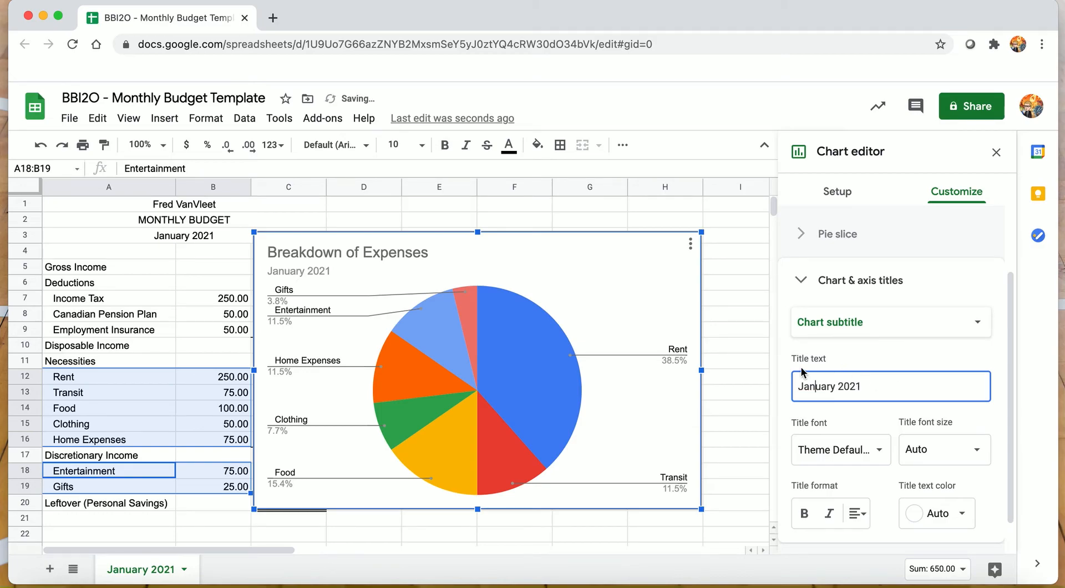
pyautogui.click(730, 359)
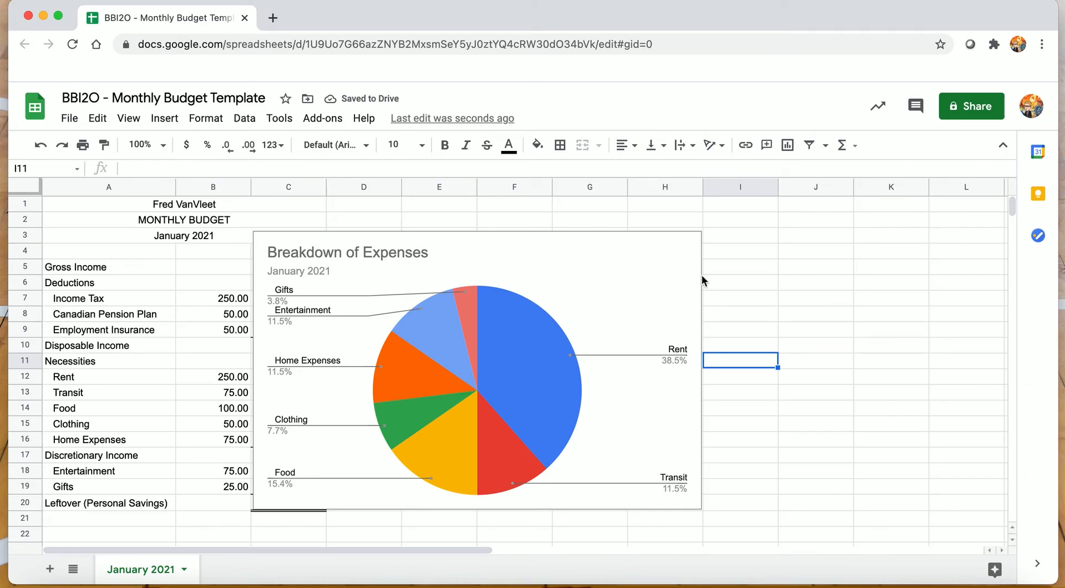
# Step: Move the pie chart clear of the budget table so that it no longer covers column C
pyautogui.click(720, 277)
pyautogui.click(668, 278)
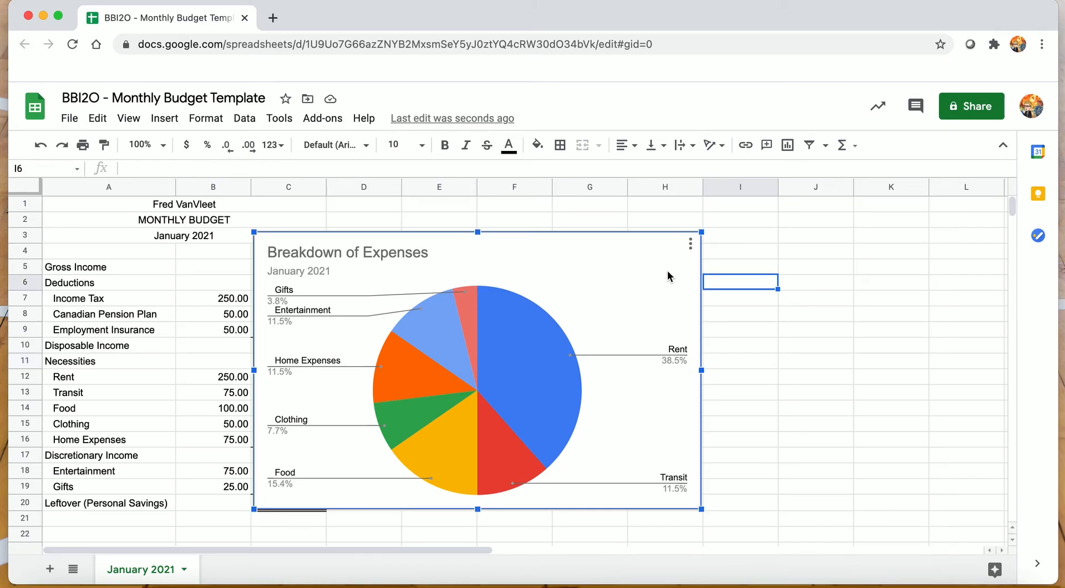
pyautogui.moveTo(590, 262); pyautogui.dragTo(731, 251)
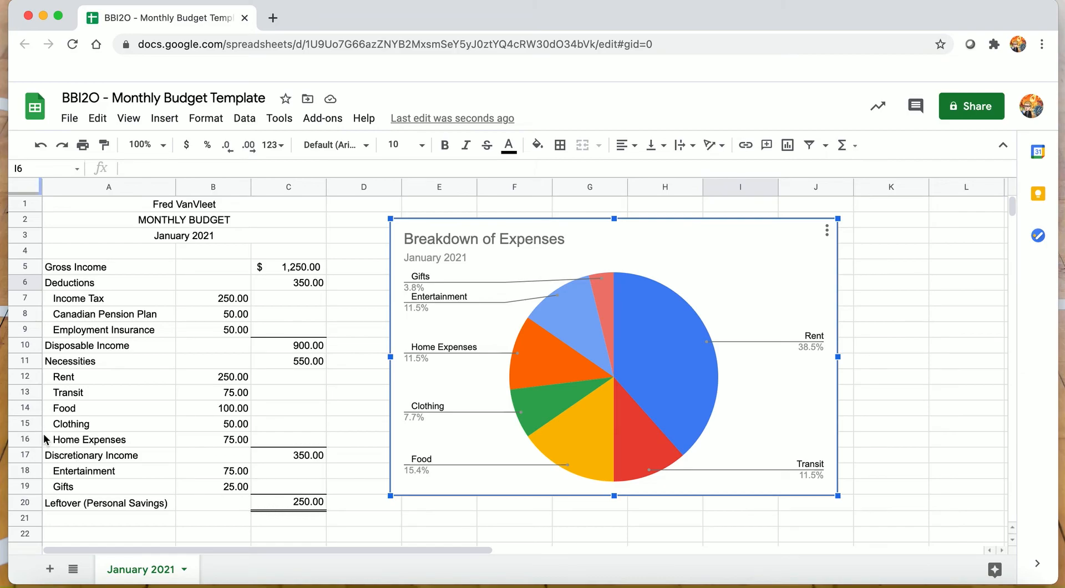
# Step: Insert a row above Food in the necessities list and label it Insurance in A14
pyautogui.click(28, 411)
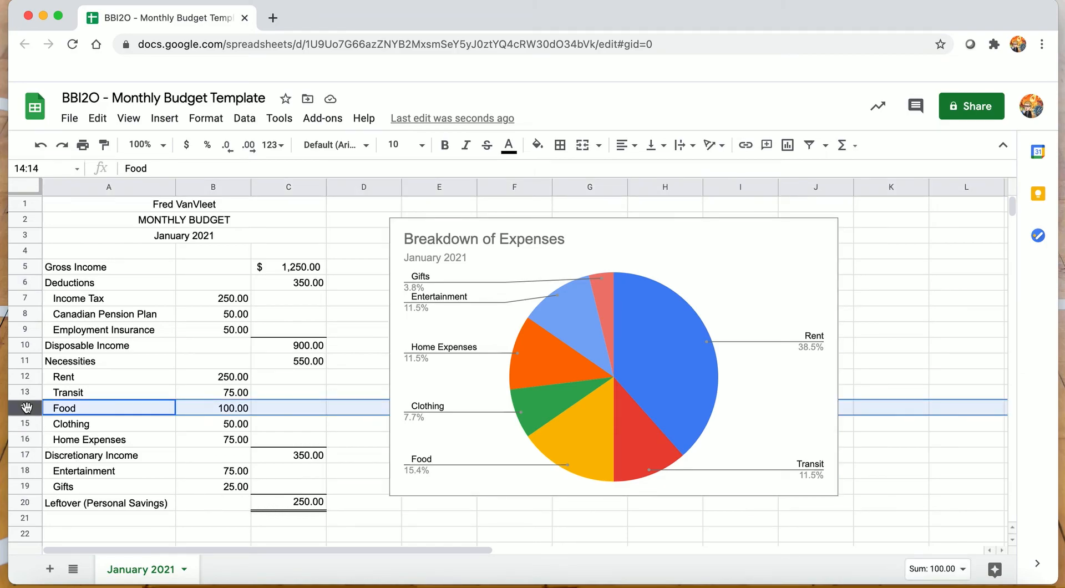
pyautogui.rightClick(28, 412)
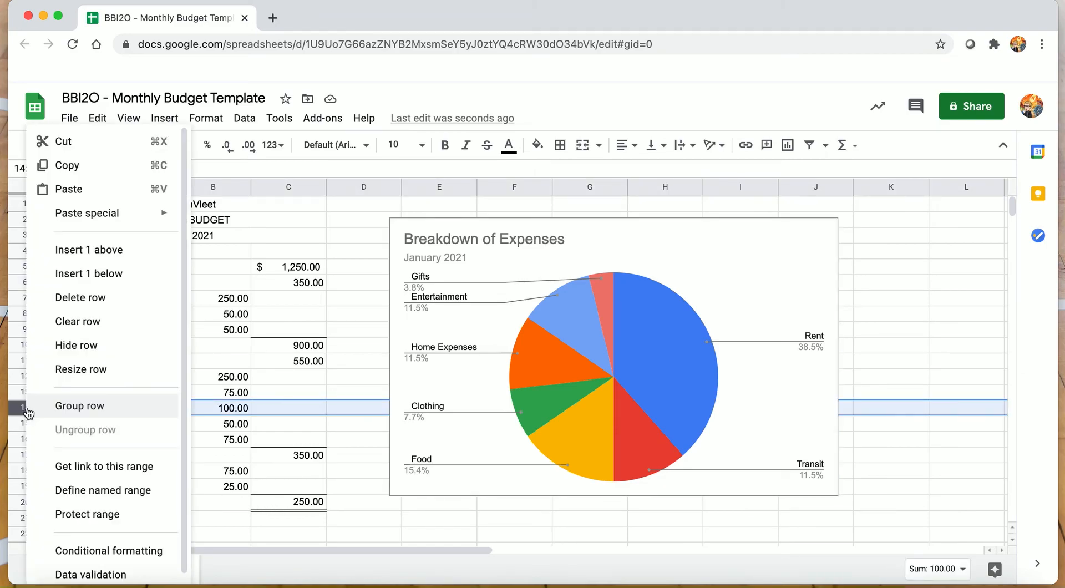
pyautogui.click(76, 260)
pyautogui.click(97, 411)
pyautogui.write('Insuran')
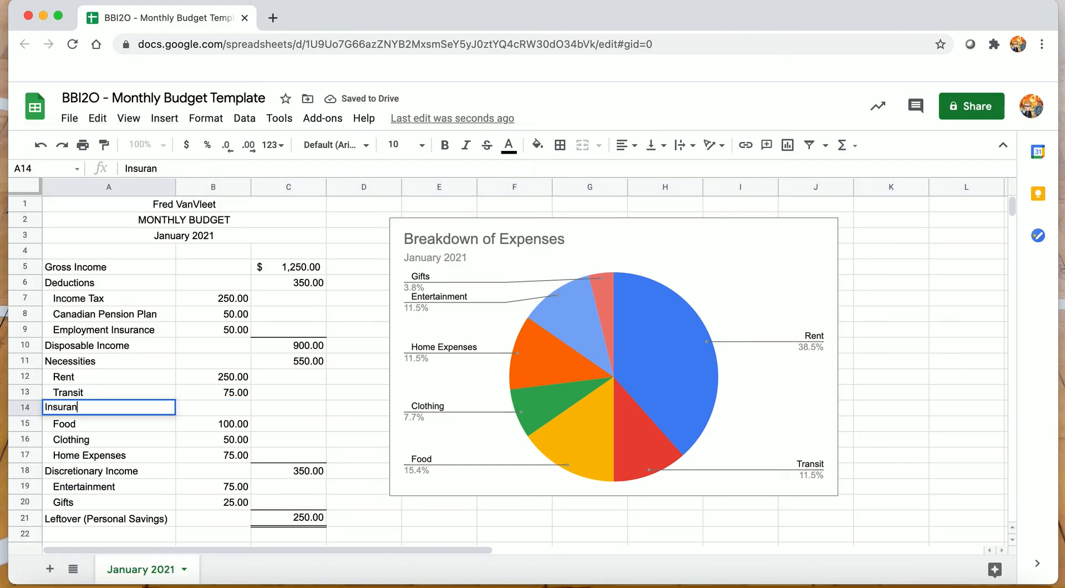
pyautogui.write('ce')
pyautogui.press('Return')
# Step: Enter 75 as the Insurance amount in B14
pyautogui.press('Up')
pyautogui.press('Right')
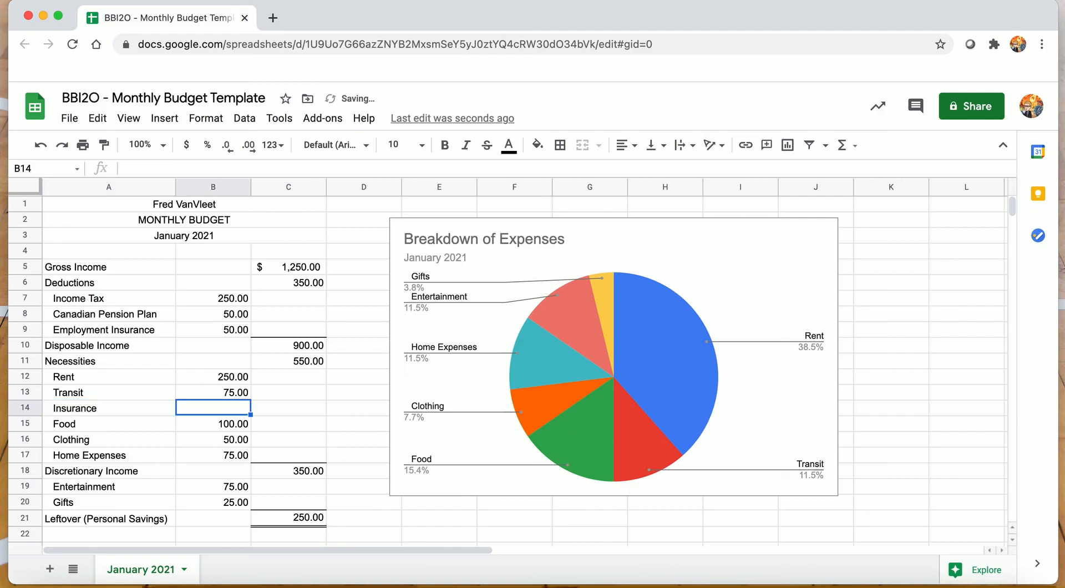
pyautogui.write('75')
pyautogui.press('Return')
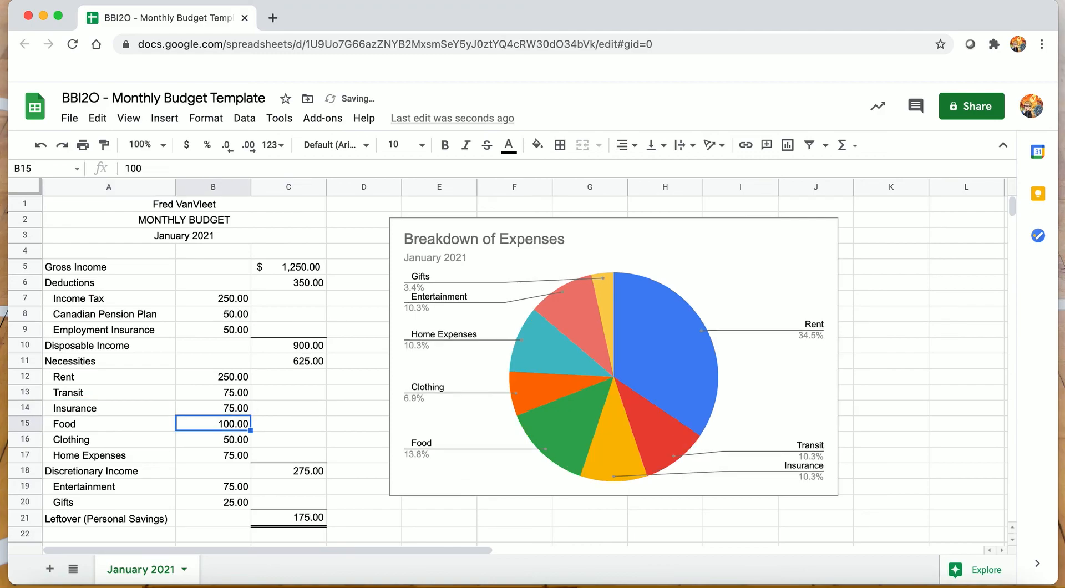